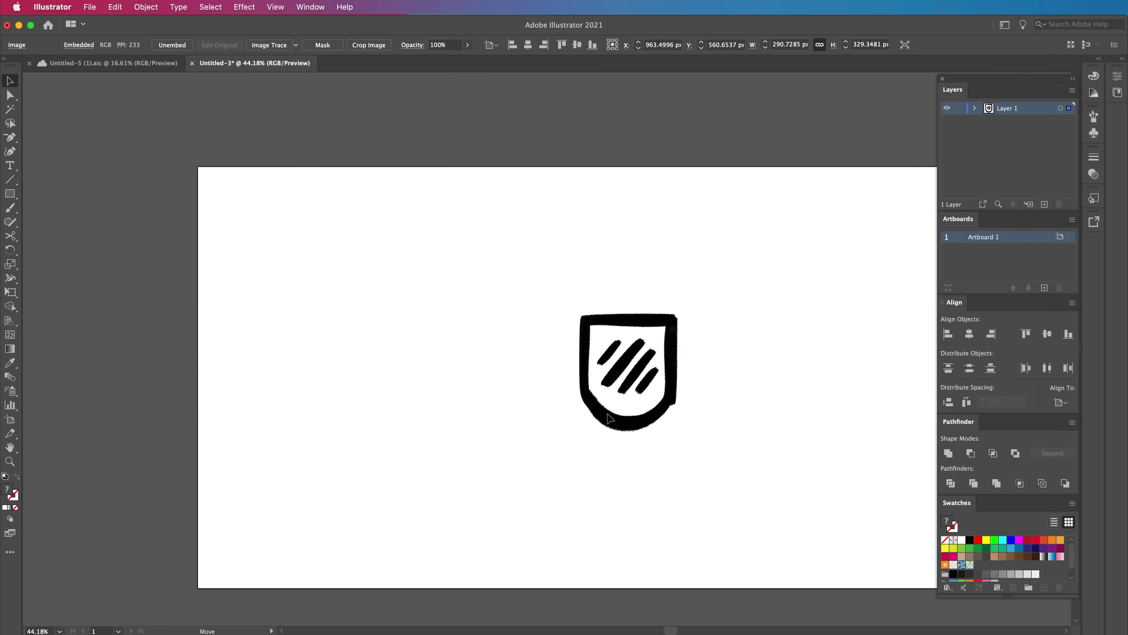
- Crop the embedded shield sketch with the crop frame enclosing the whole drawing
left_click(614, 381)
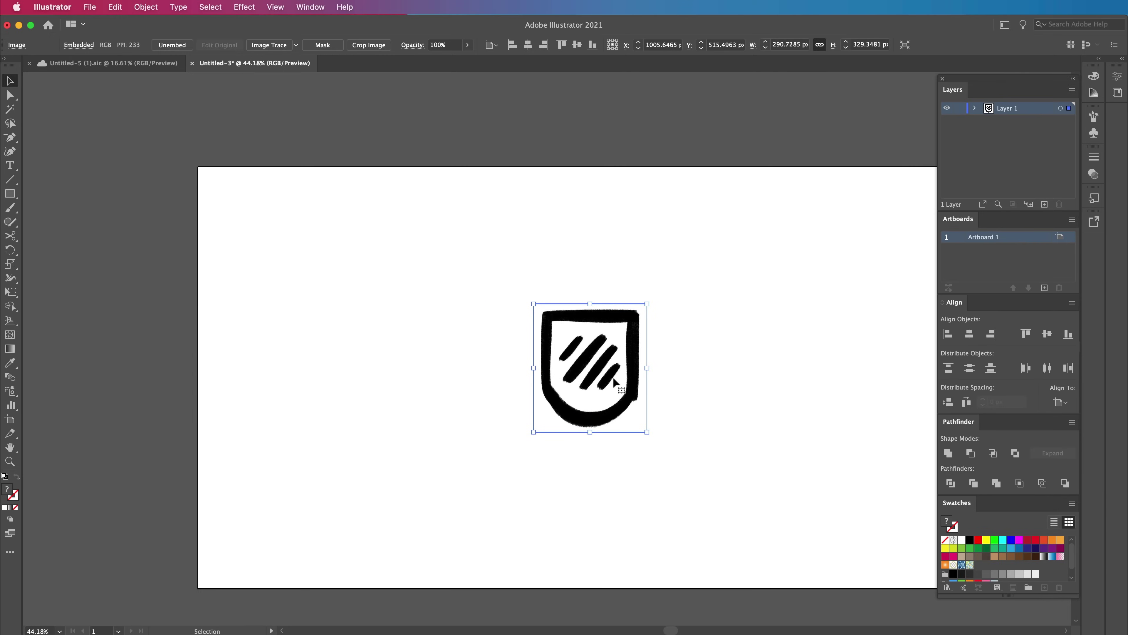
left_click(367, 45)
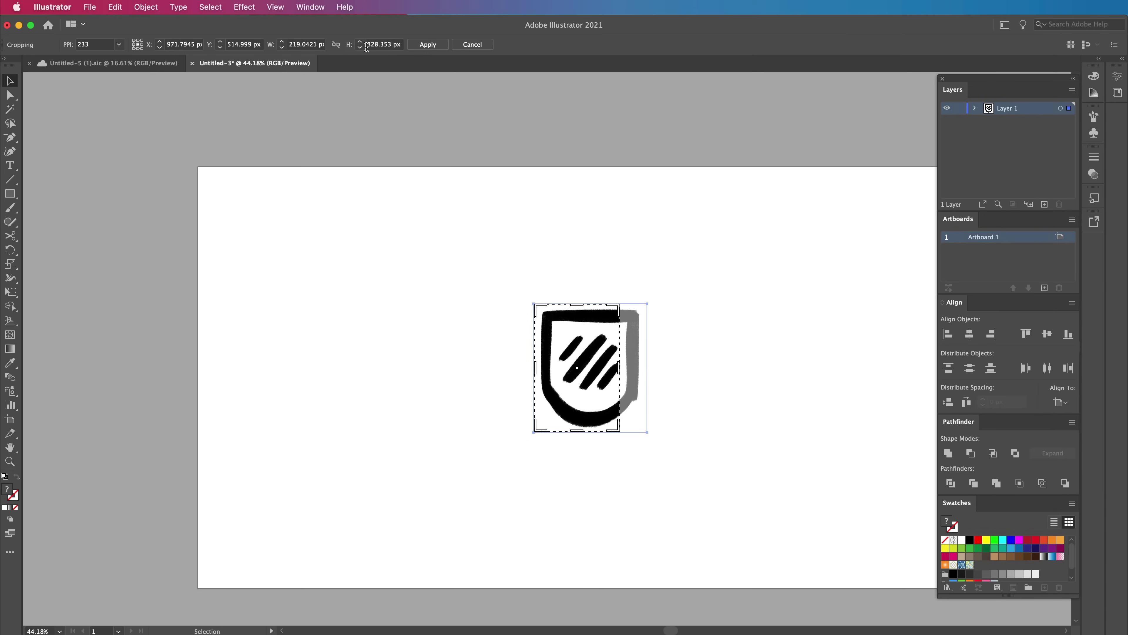
left_click_drag(620, 372, 681, 363)
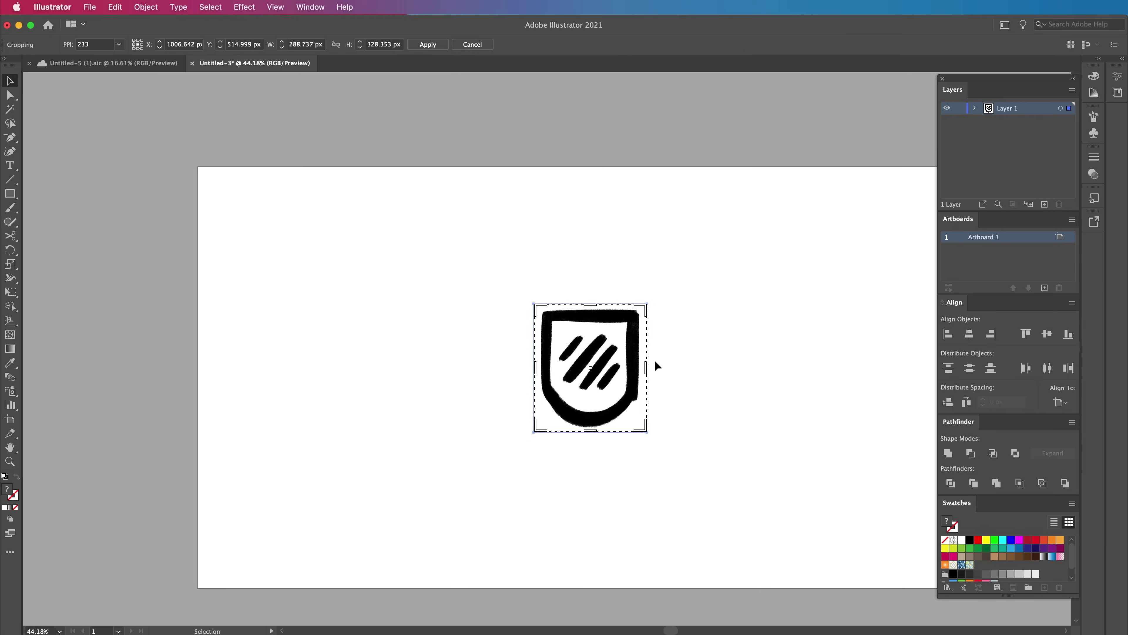
key("Return")
left_click(709, 383)
- Move the shield sketch near the middle of the artboard and set its opacity to 20%
mouse_move(602, 373)
left_mouse_down()
mouse_move(525, 311)
mouse_move(592, 376)
left_mouse_up()
left_click(594, 380)
scroll(631, 369, "down", 1)
scroll(631, 368, "right", 2)
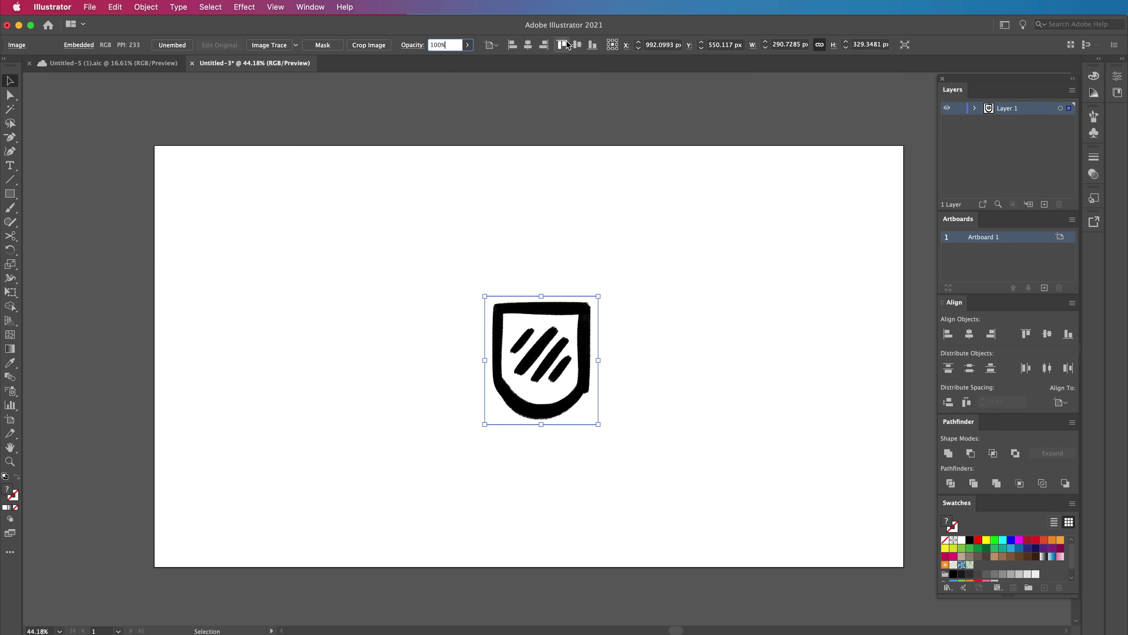
key("Return")
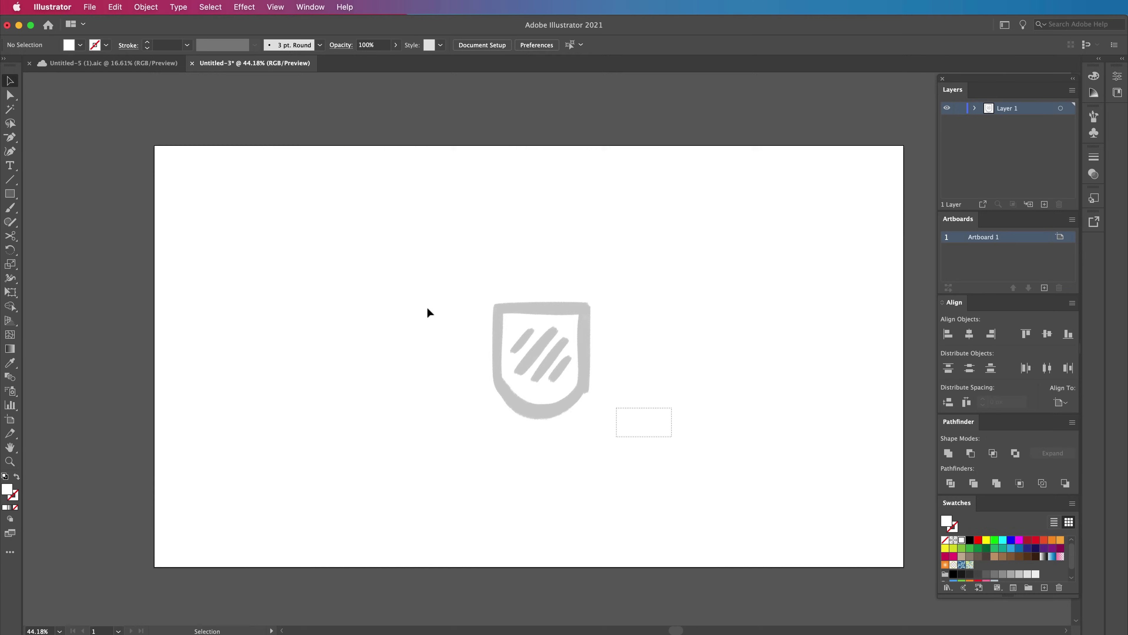
left_click_drag(427, 308, 407, 289)
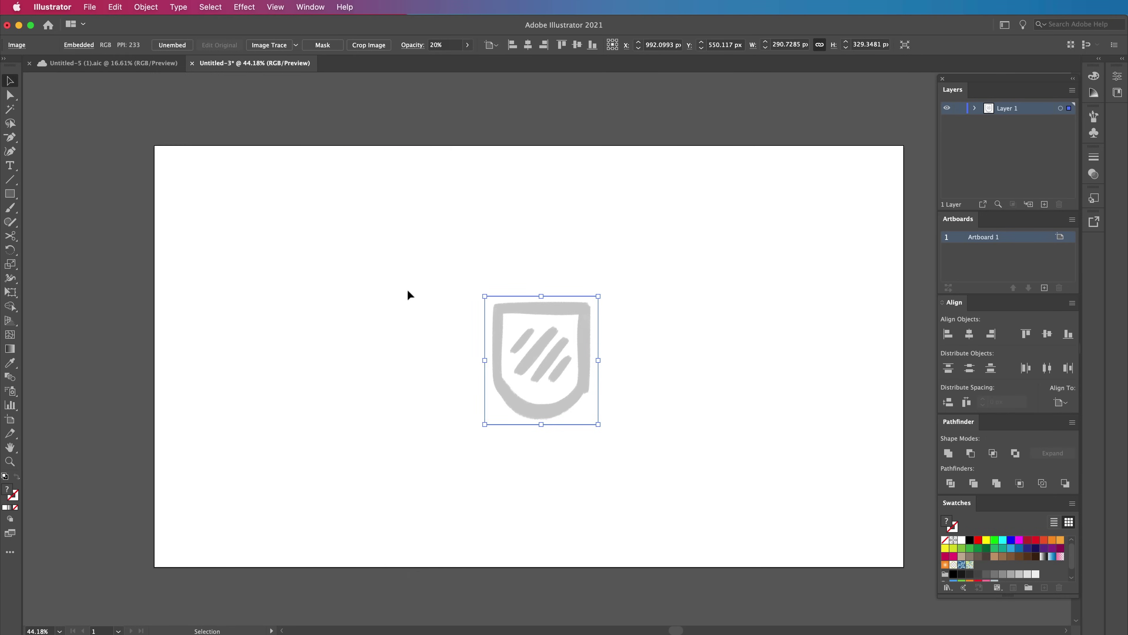
- Lock the faded sketch image in place and check its entry inside Layer 1
key("super+2")
left_click_drag(596, 299, 465, 380)
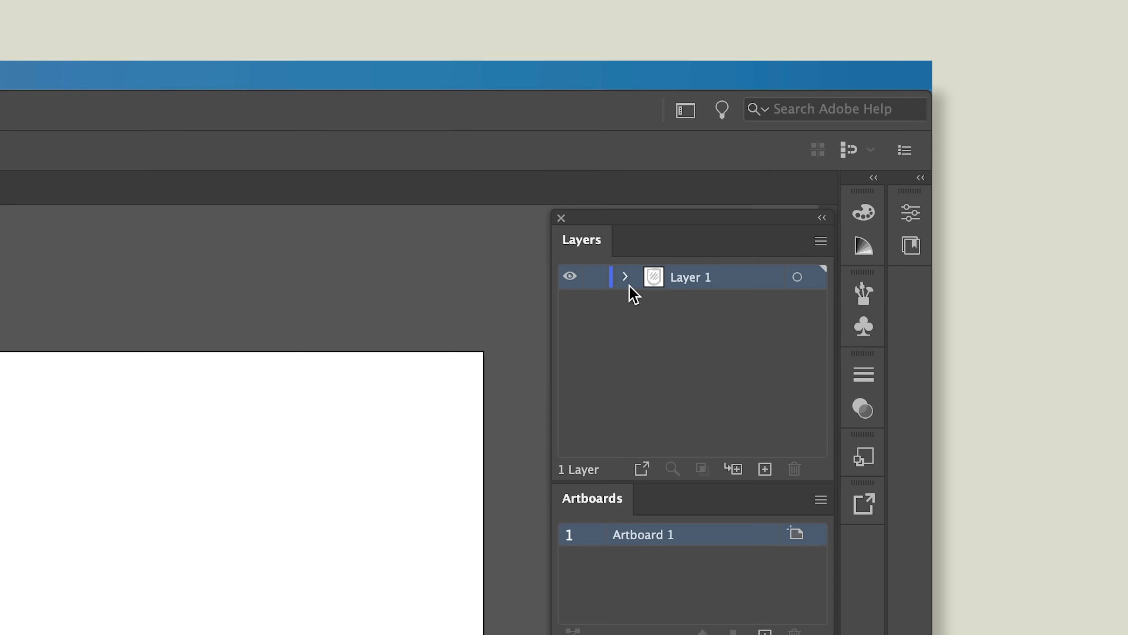
left_click(625, 276)
left_click(598, 303)
left_click(627, 277)
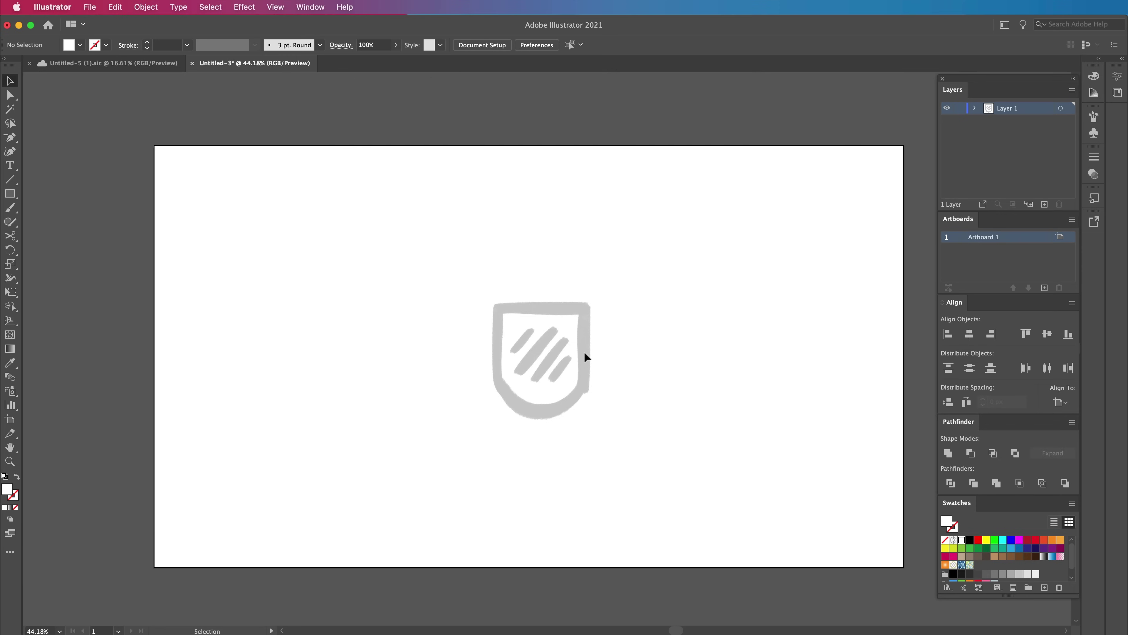
- Set the drawing colours to no fill and a black stroke for tracing the sketch
key("z")
left_click_drag(564, 352, 668, 340)
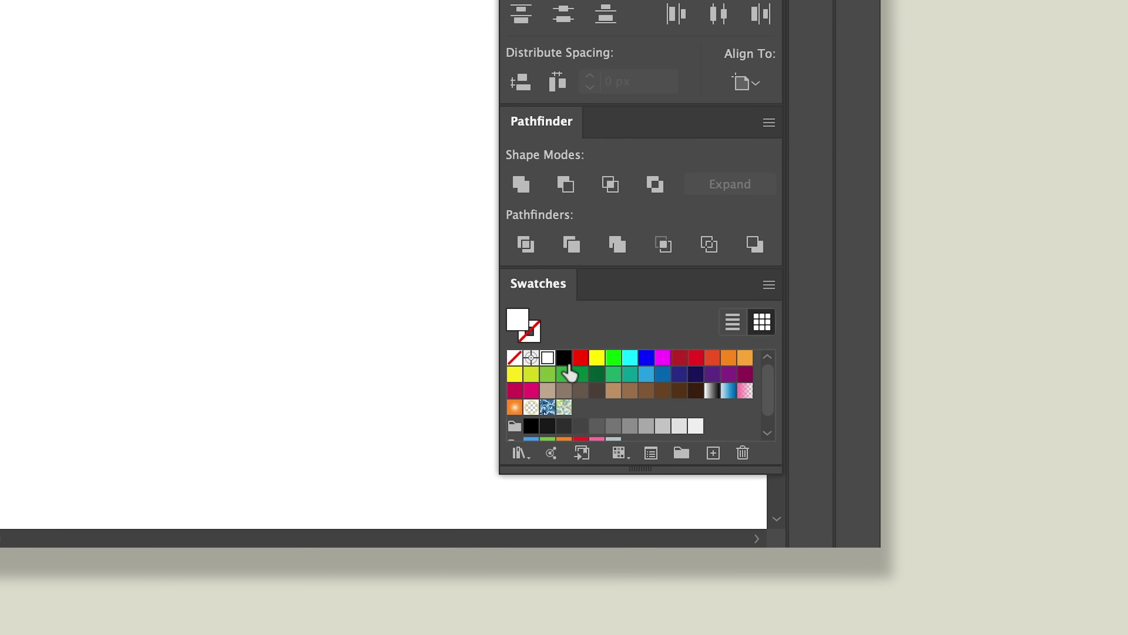
left_click(564, 360)
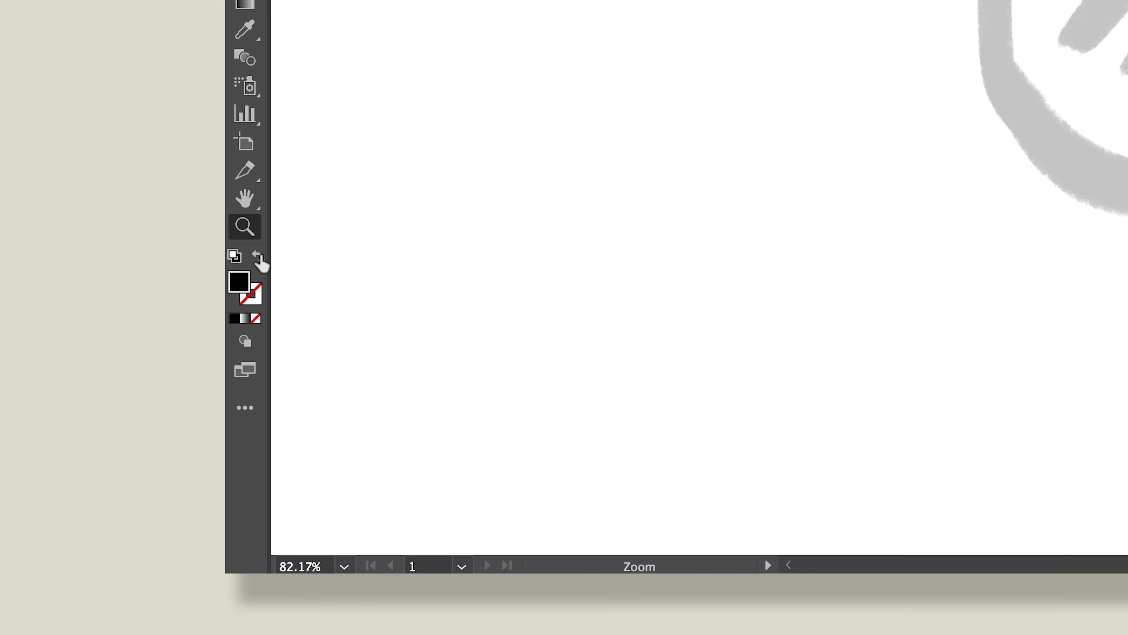
key("shift+x")
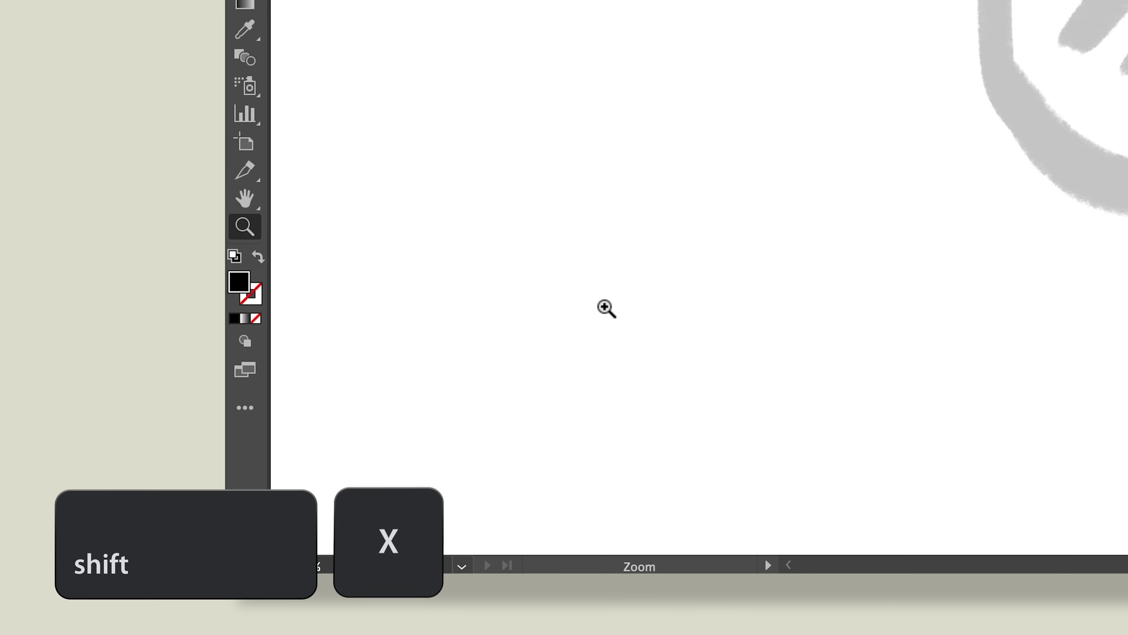
left_click_drag(608, 308, 620, 303)
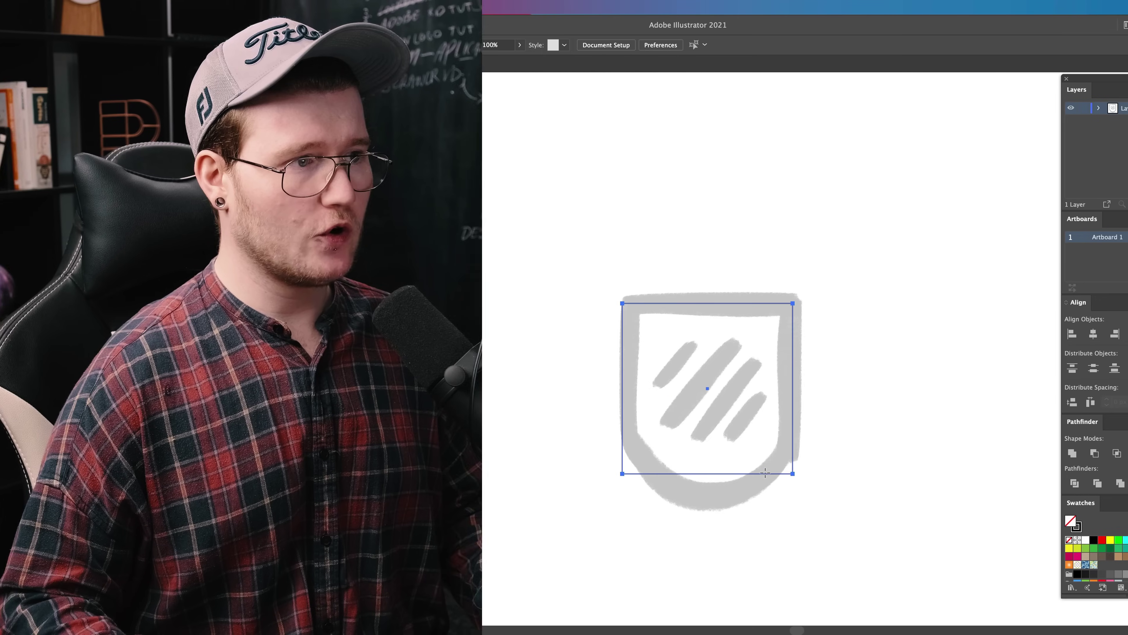
- Draw a square about 228 px wide over the shield outline of the sketch
left_click_drag(765, 472, 761, 468)
left_click_drag(785, 423, 791, 421)
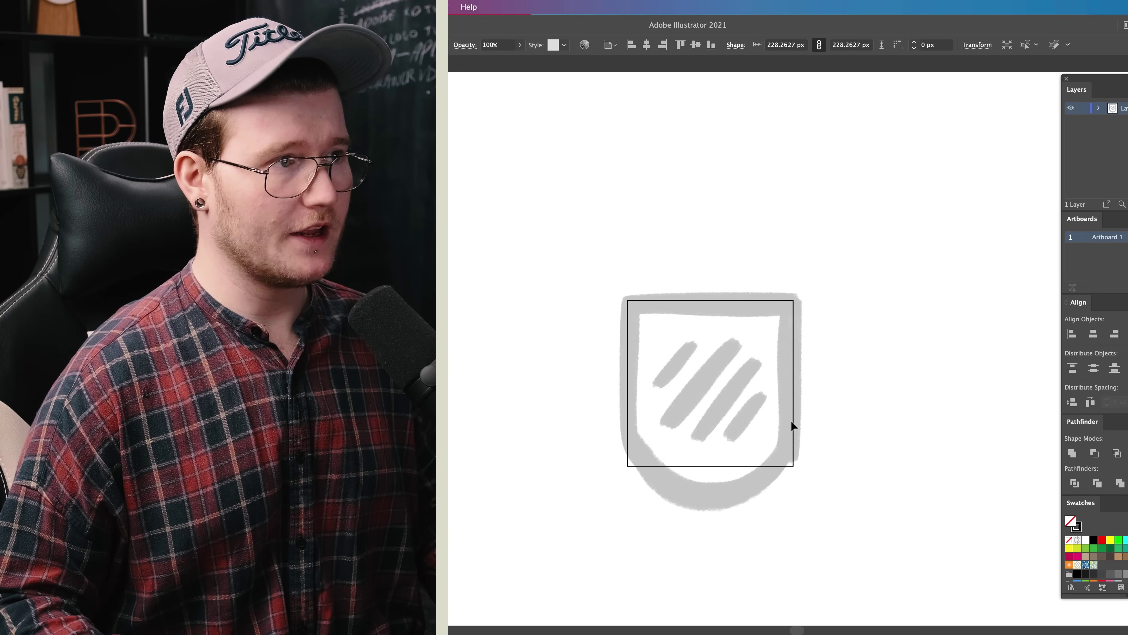
left_click_drag(876, 312, 702, 339)
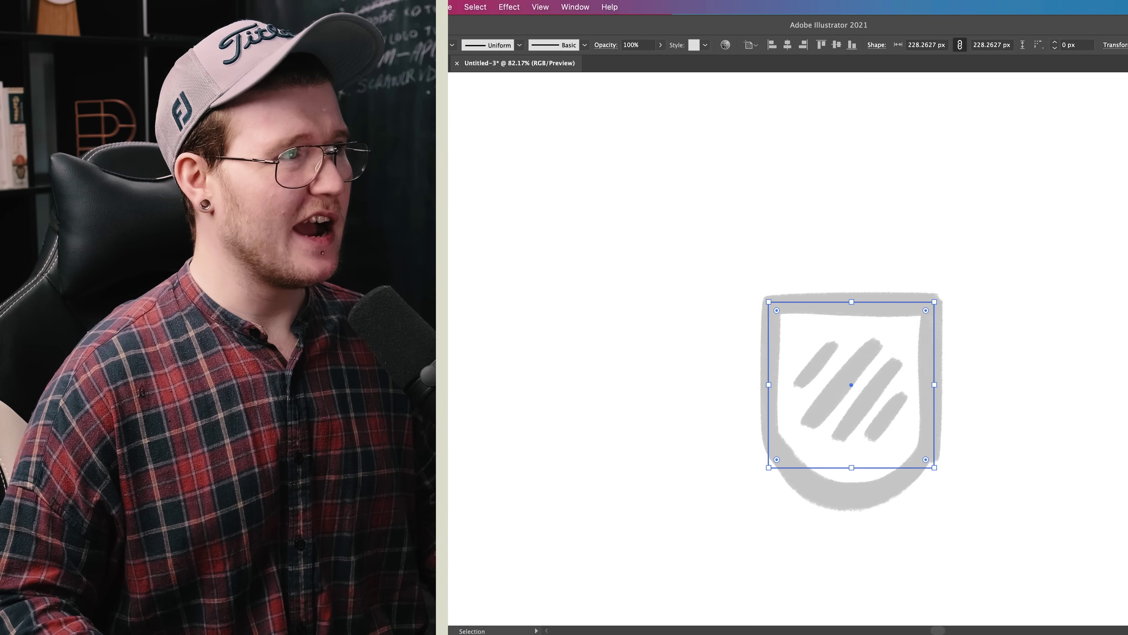
- Increase the square's stroke weight to 25 pt to match the thickness of the sketched outline
left_click(490, 42)
left_click(490, 43)
left_click(490, 43)
left_click(490, 42)
scroll(494, 44, "up", 7)
scroll(494, 44, "down", 1)
left_click(489, 42)
left_click(489, 42)
left_click(489, 42)
left_click(489, 42)
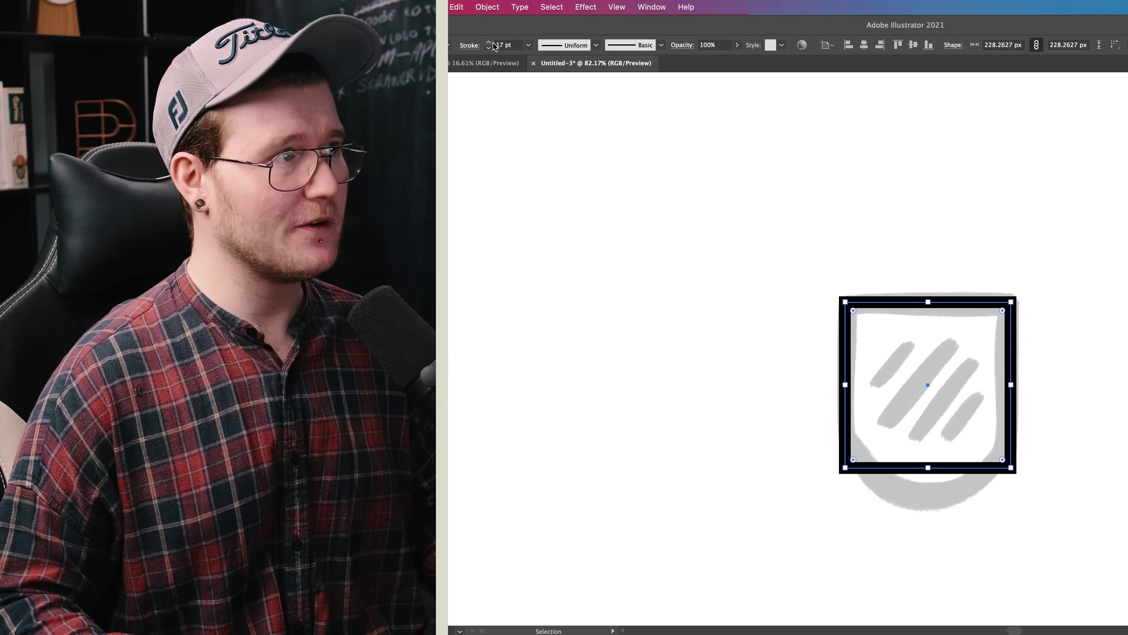
left_click(489, 42)
left_click(490, 43)
left_click(489, 42)
left_click(489, 42)
left_click(490, 43)
left_click(489, 42)
left_click(489, 43)
left_click(490, 42)
left_click(489, 42)
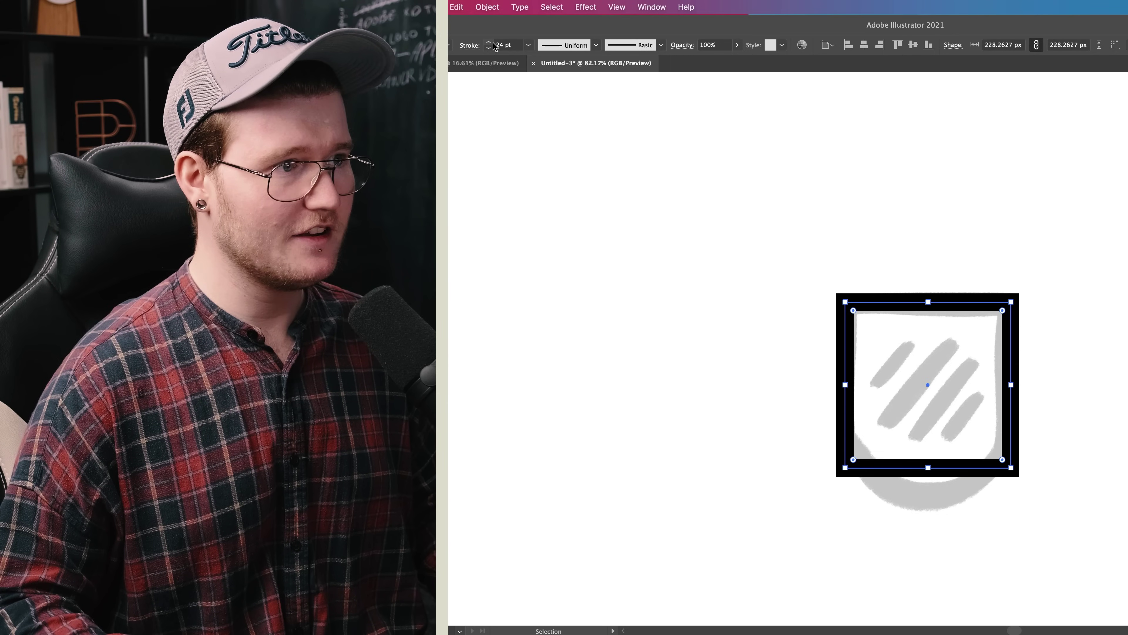
left_click(635, 83)
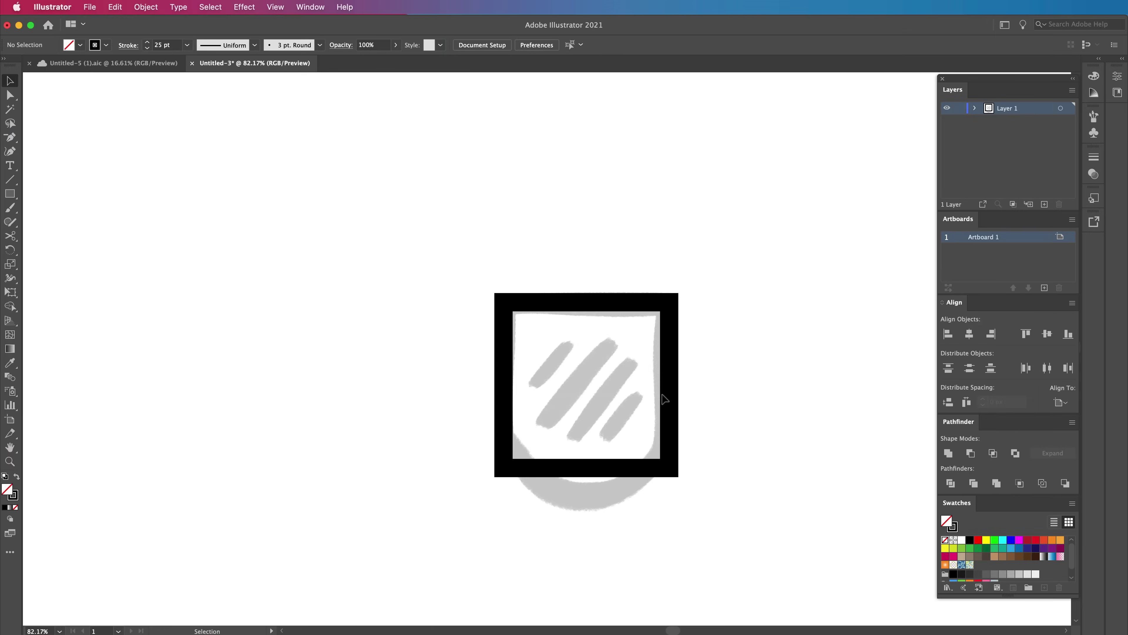
- Move the square beside the sketch to compare the two outlines, and return it over the sketch
left_click_drag(665, 398, 453, 387)
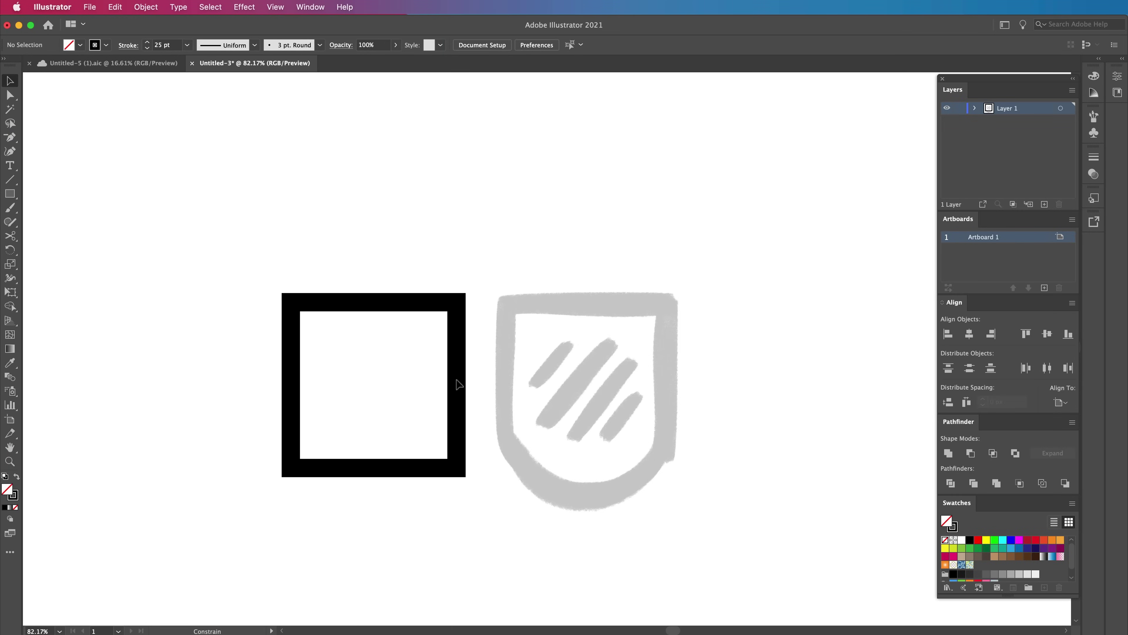
left_click(404, 256)
left_click(386, 299)
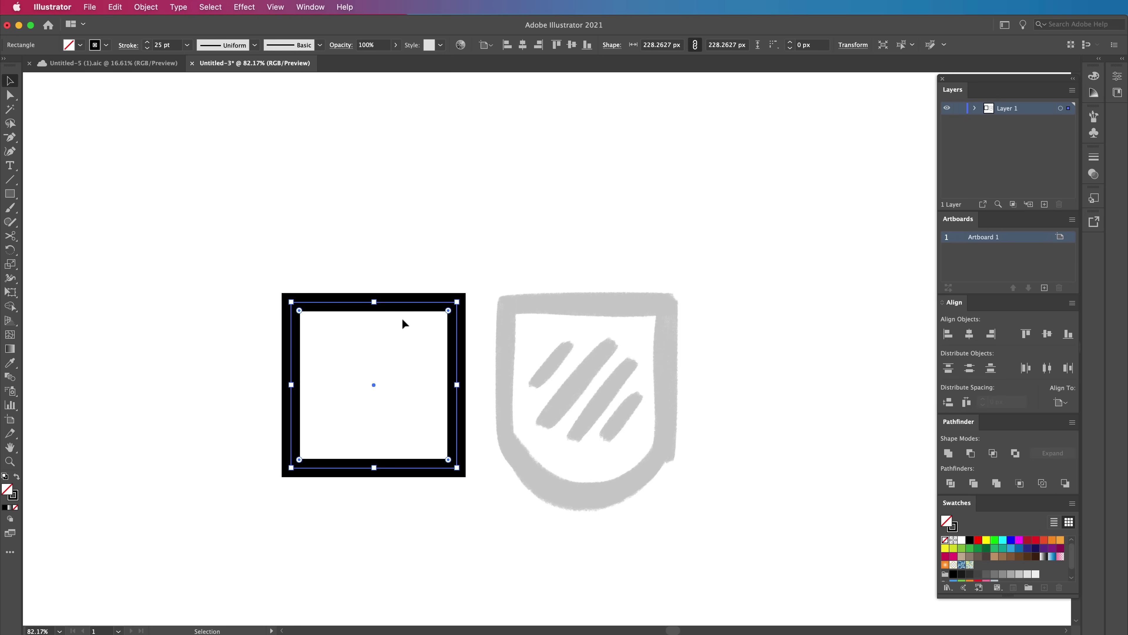
left_click(559, 356)
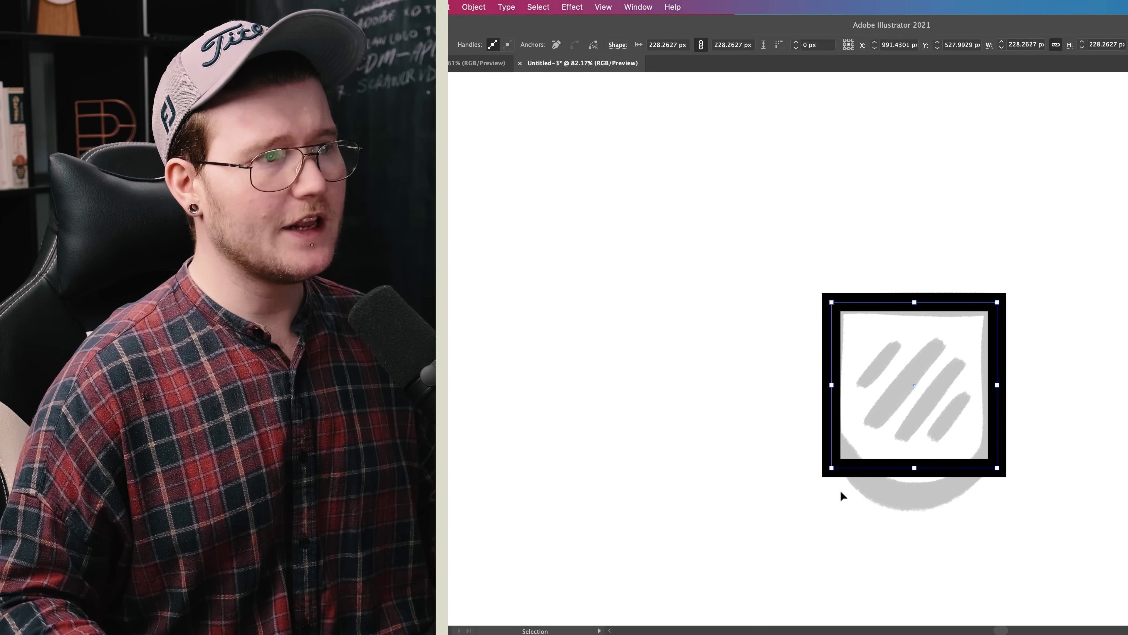
left_click(909, 442)
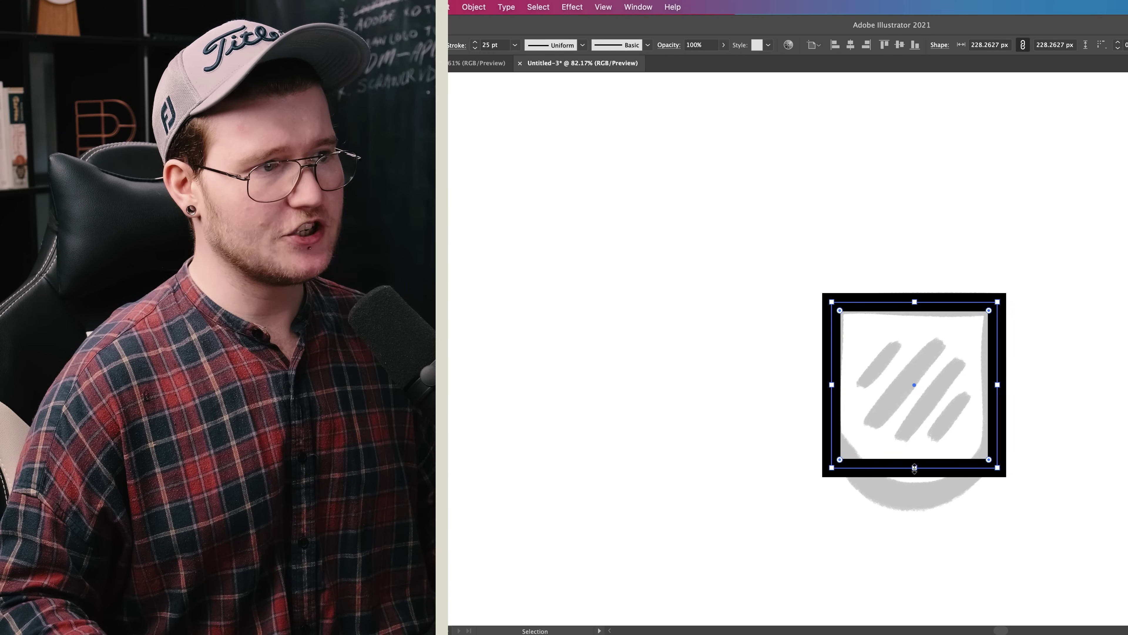
- Stretch the square downward to a height of about 273 px so it reaches the sketched shield's lower tip
left_click_drag(914, 469, 909, 500)
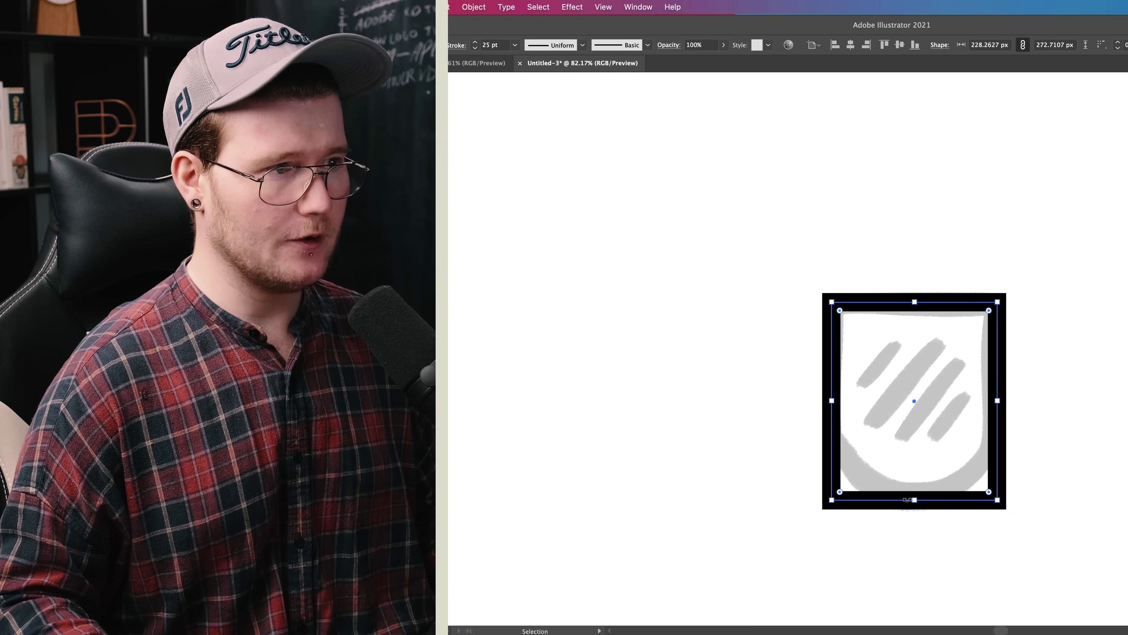
left_click(1072, 479)
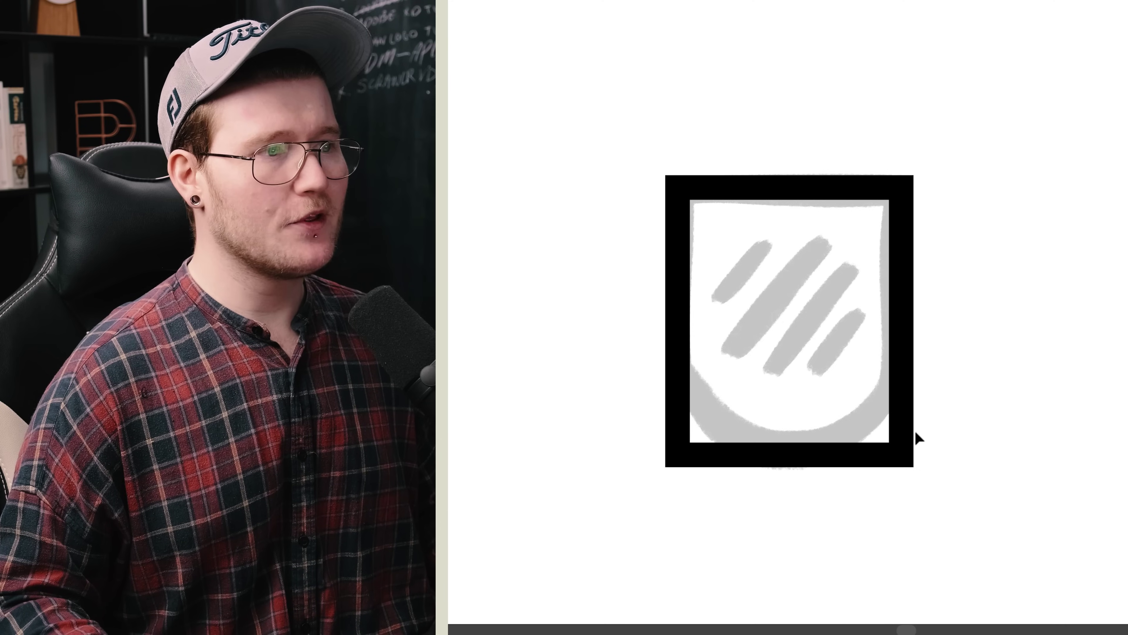
- Try rounding all corners of the rectangle at once and undo the rounding
left_click(904, 435)
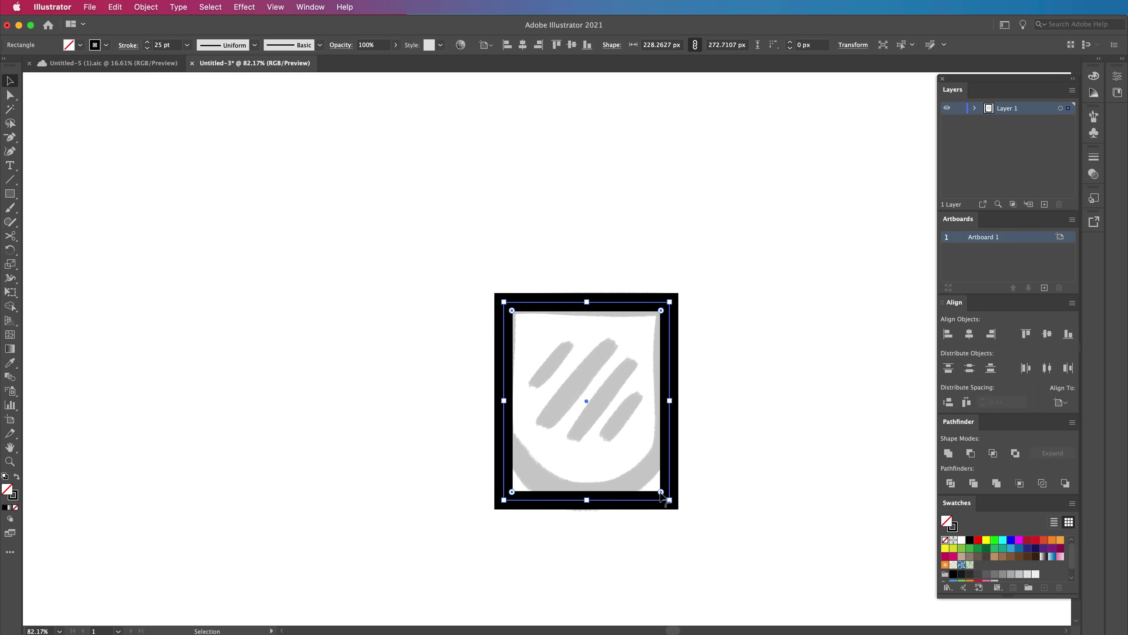
left_click_drag(664, 494, 778, 604)
left_click(244, 7)
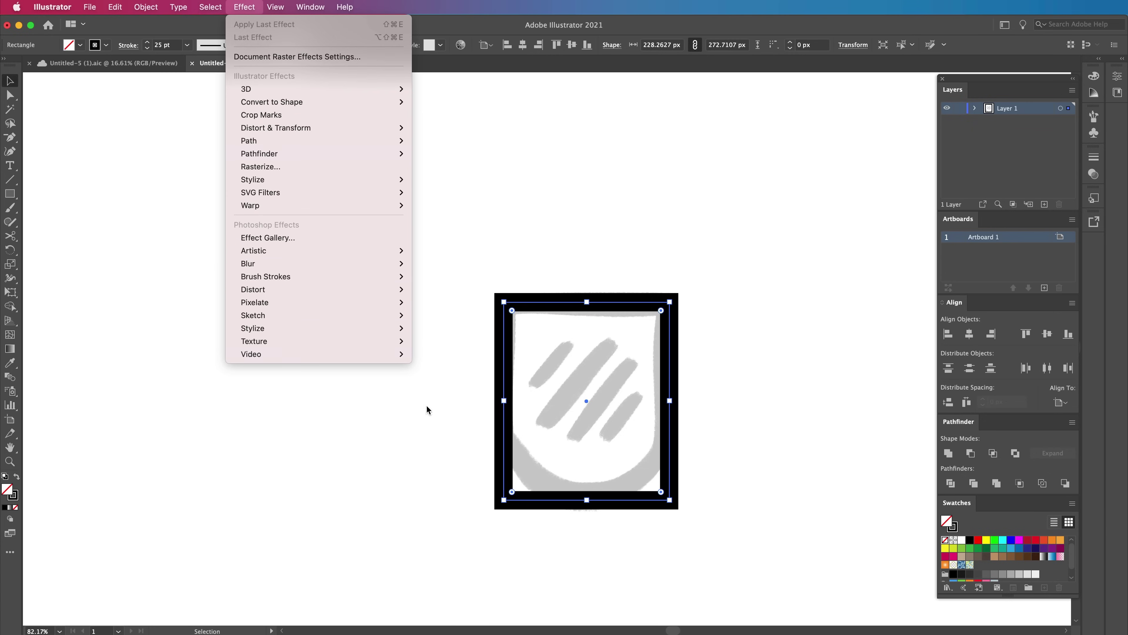
left_click(586, 195)
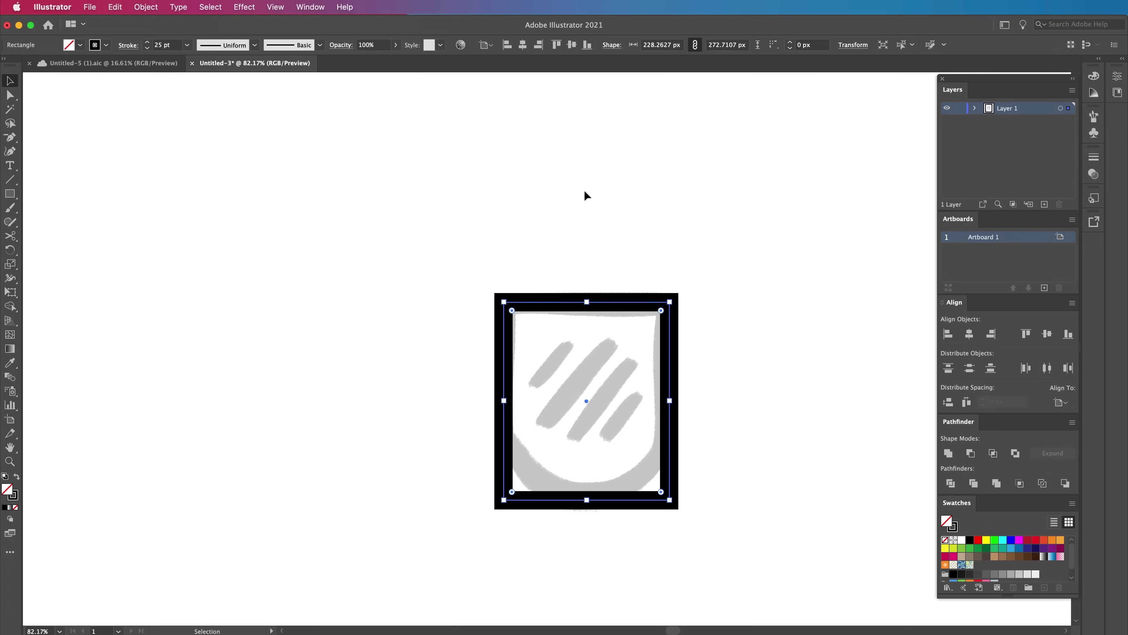
left_click(712, 444)
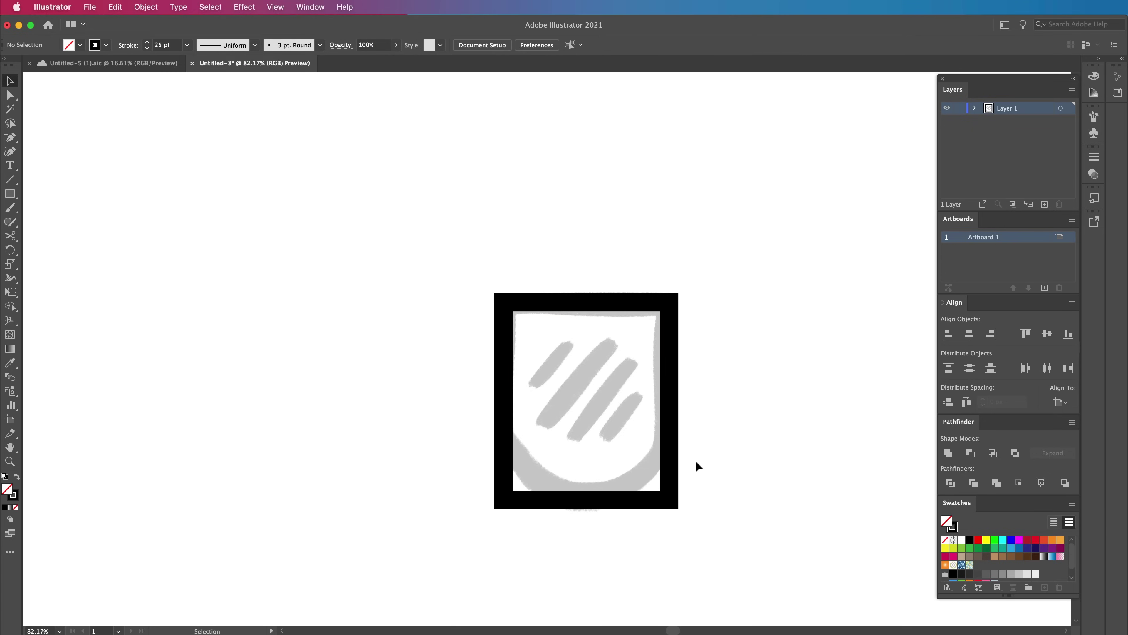
left_click(669, 485)
left_click_drag(661, 492, 592, 382)
key("super+z")
key("v")
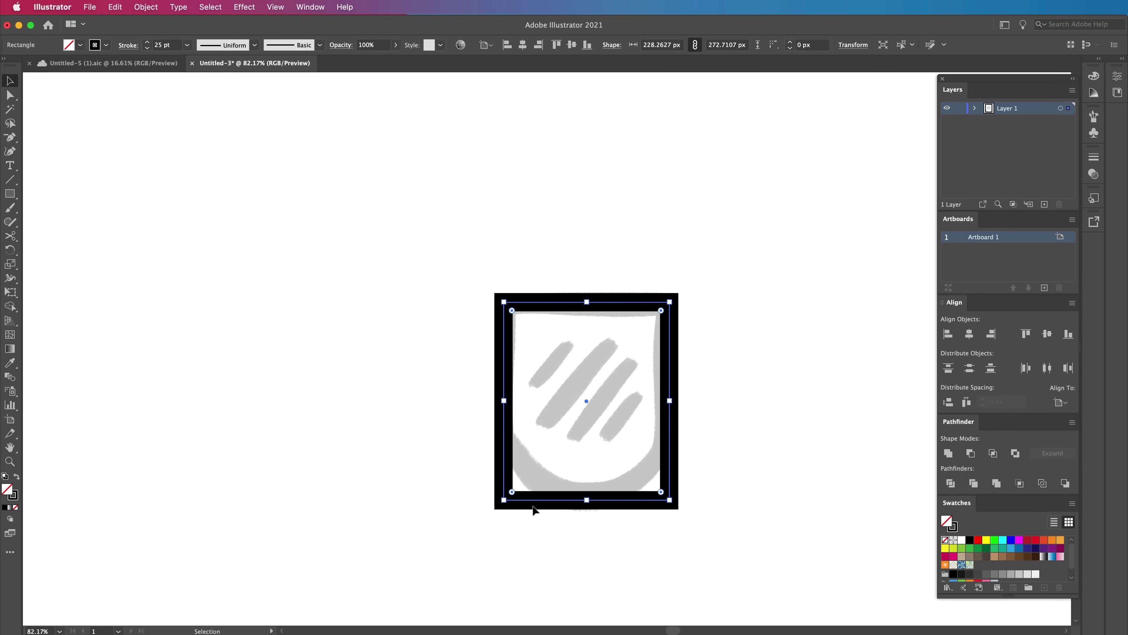
- Directly select the rectangle's two bottom corners and round them fully into a semicircular shield base
key("a")
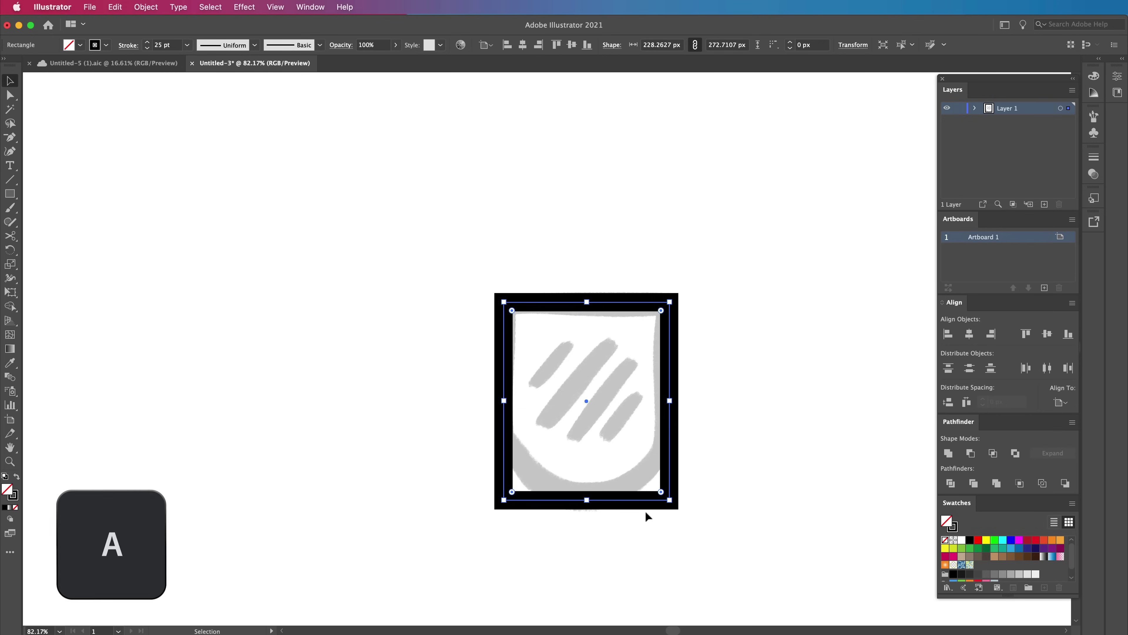
left_click_drag(724, 449, 462, 545)
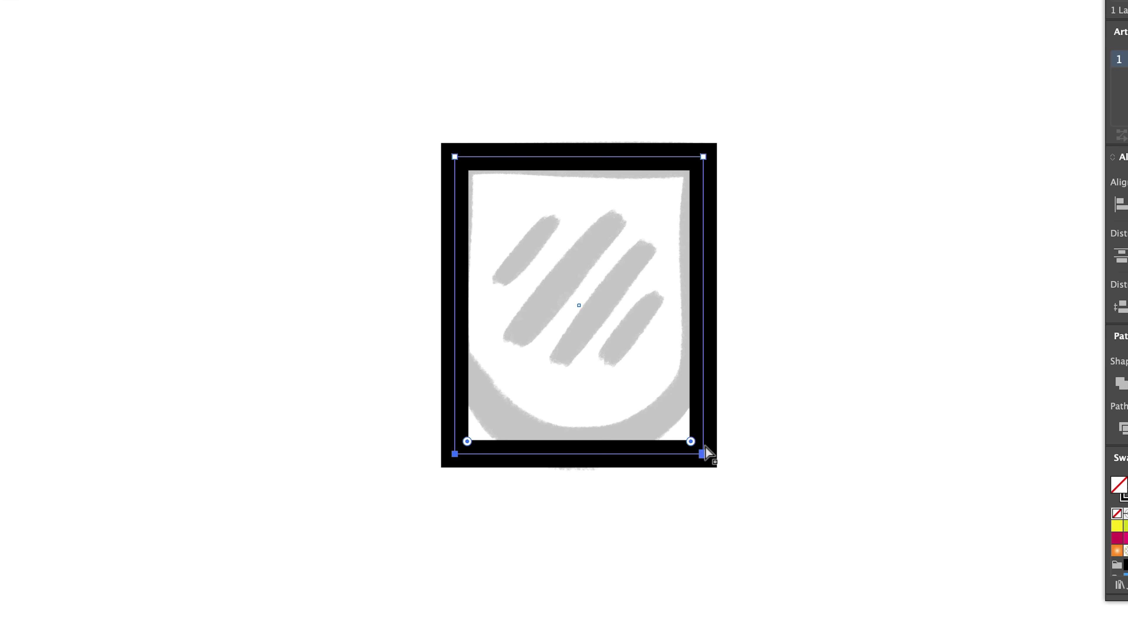
left_click_drag(682, 435, 462, 260)
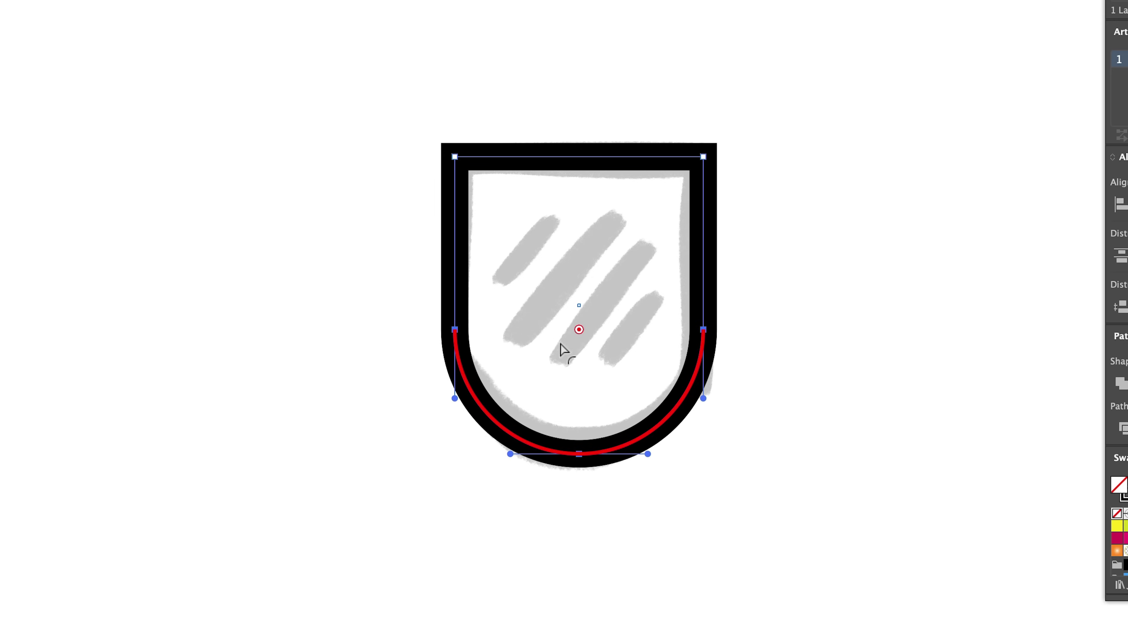
left_click(351, 259)
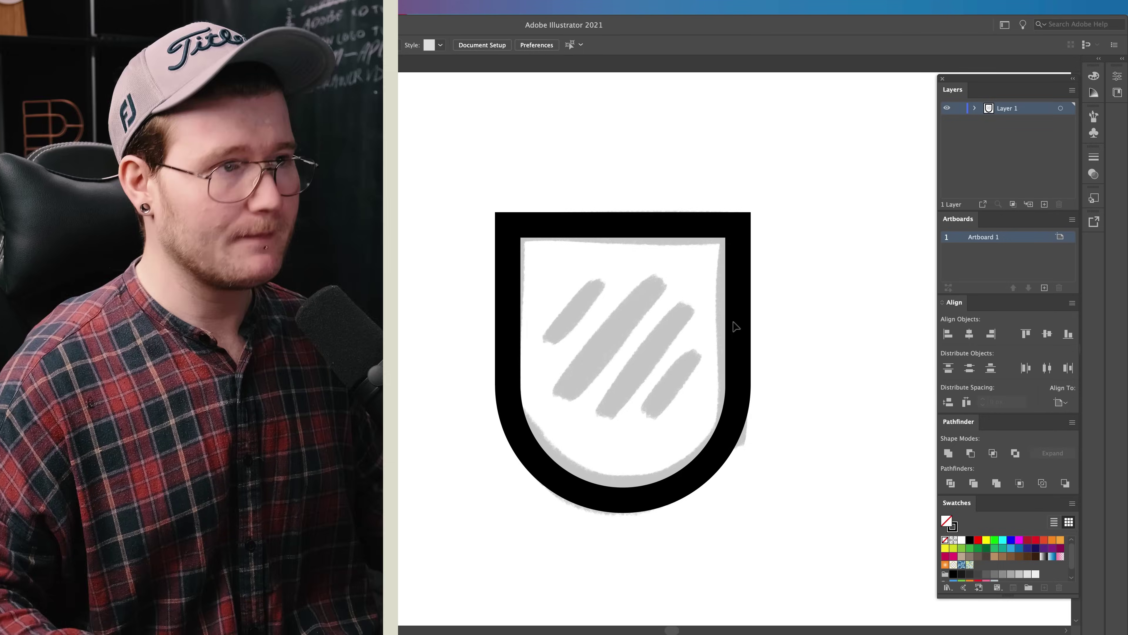
- Draw a square about 121 px wide over the sketched stripes, with no fill and a 1 pt black stroke
left_click(669, 329)
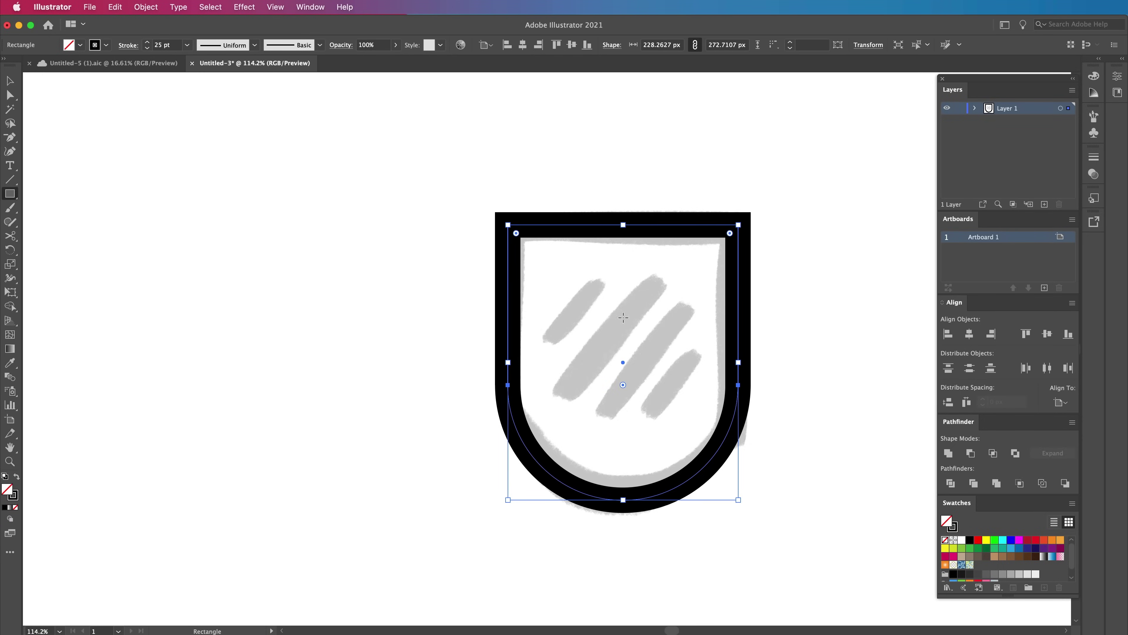
mouse_move(565, 285)
left_mouse_down()
mouse_move(700, 420)
mouse_move(684, 404)
left_mouse_up()
key("shift+x")
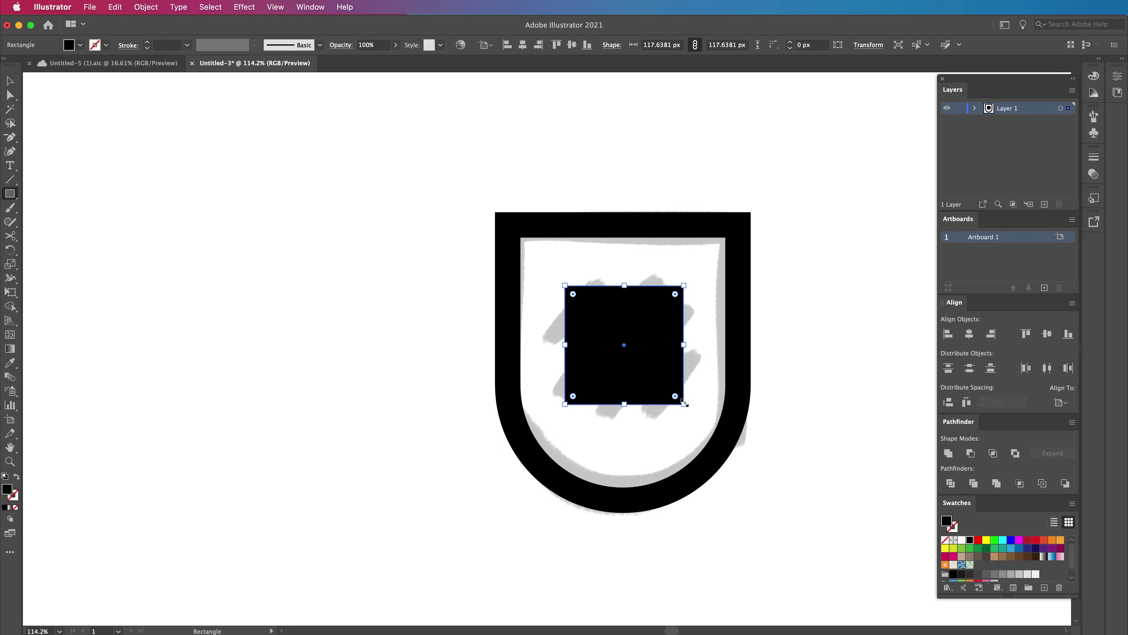
left_click_drag(684, 288, 692, 279)
left_click_drag(645, 316, 645, 320)
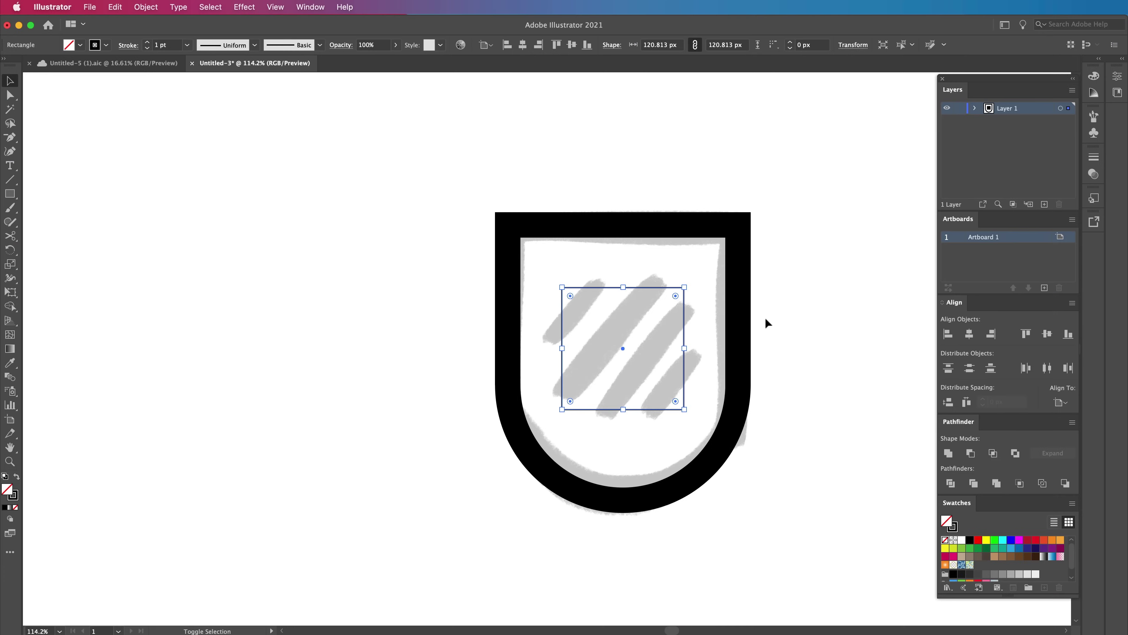
key("shift+x")
- Enlarge the thin inner square to about 133 px wide so it frames the diagonal stripes
mouse_move(712, 314)
left_mouse_down()
mouse_move(608, 288)
mouse_move(639, 342)
left_mouse_up()
left_click_drag(684, 287, 694, 283)
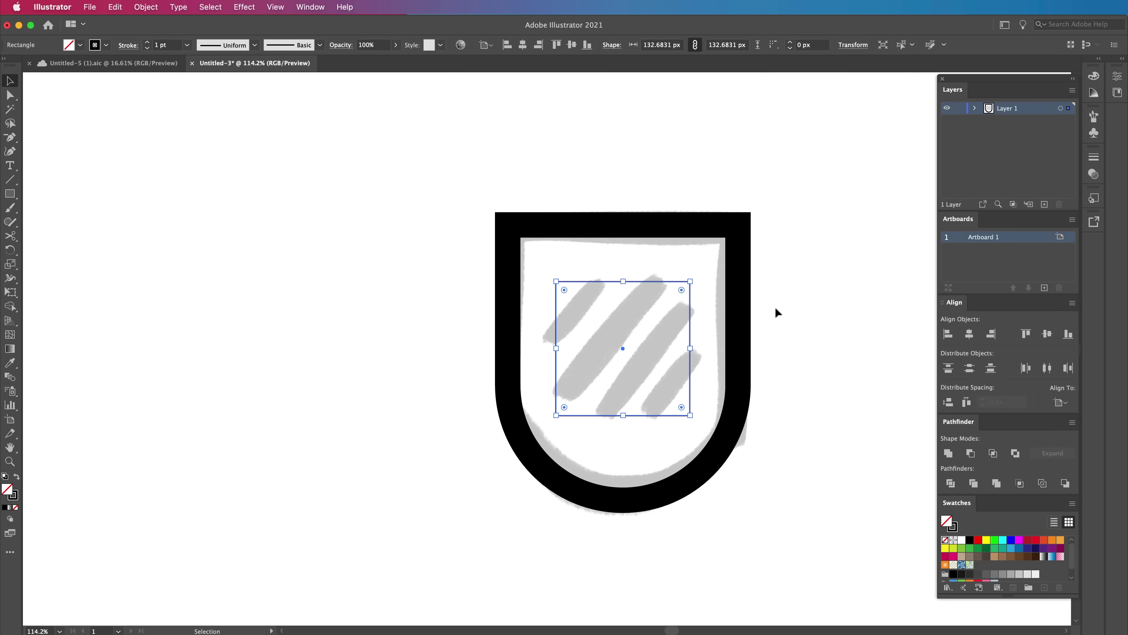
left_click(789, 309)
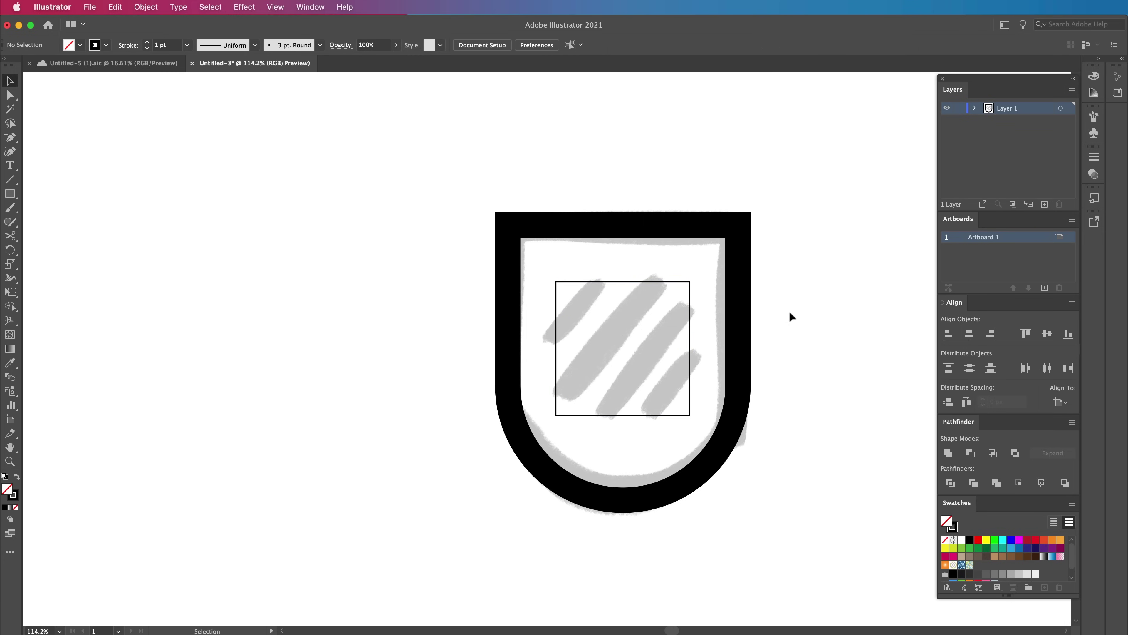
left_click(673, 282)
left_click_drag(639, 327, 684, 353)
key("v")
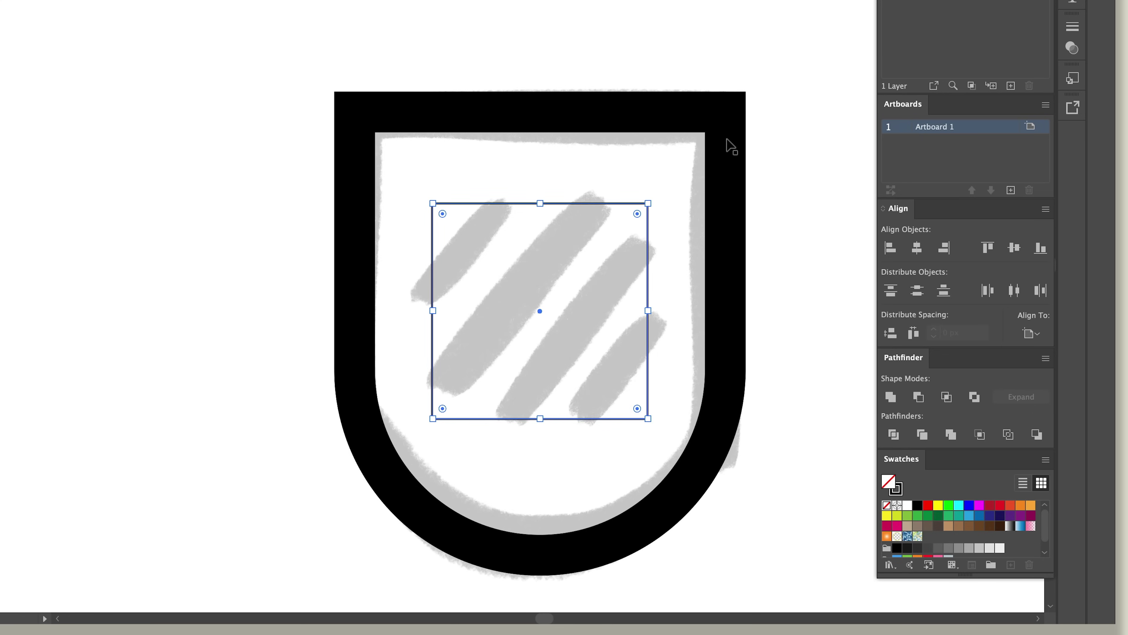
- Draw a diagonal line with the shield outline's stroke settings over the upper-left stripe of the sketch
left_click_drag(783, 103, 649, 144)
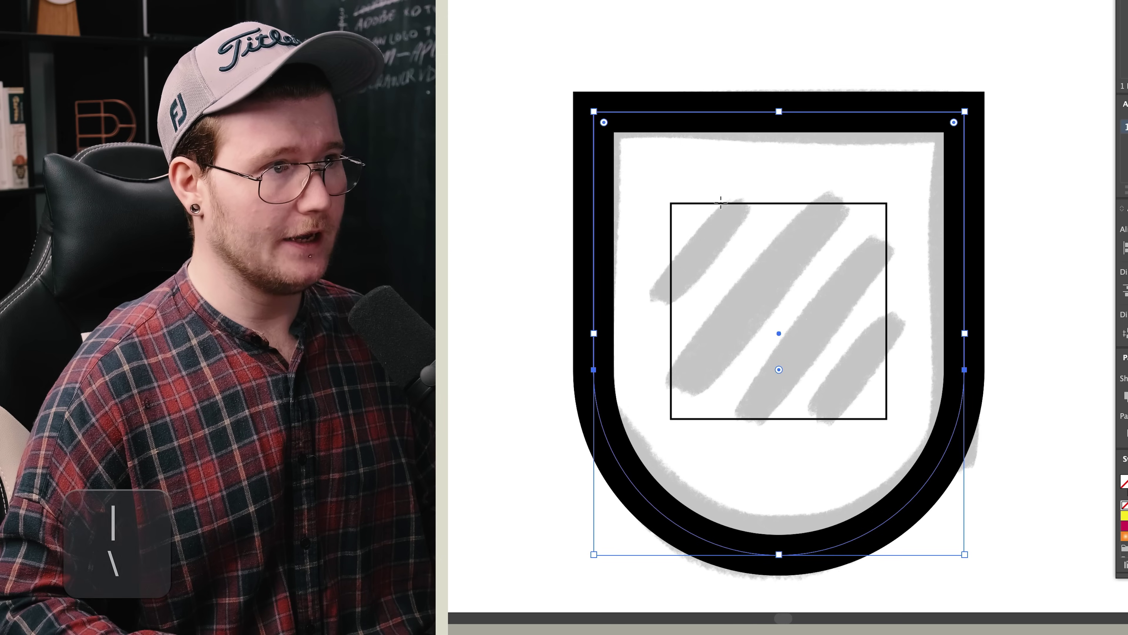
mouse_move(732, 202)
left_mouse_down()
mouse_move(671, 289)
mouse_move(681, 274)
left_mouse_up()
key("v")
left_click(738, 265)
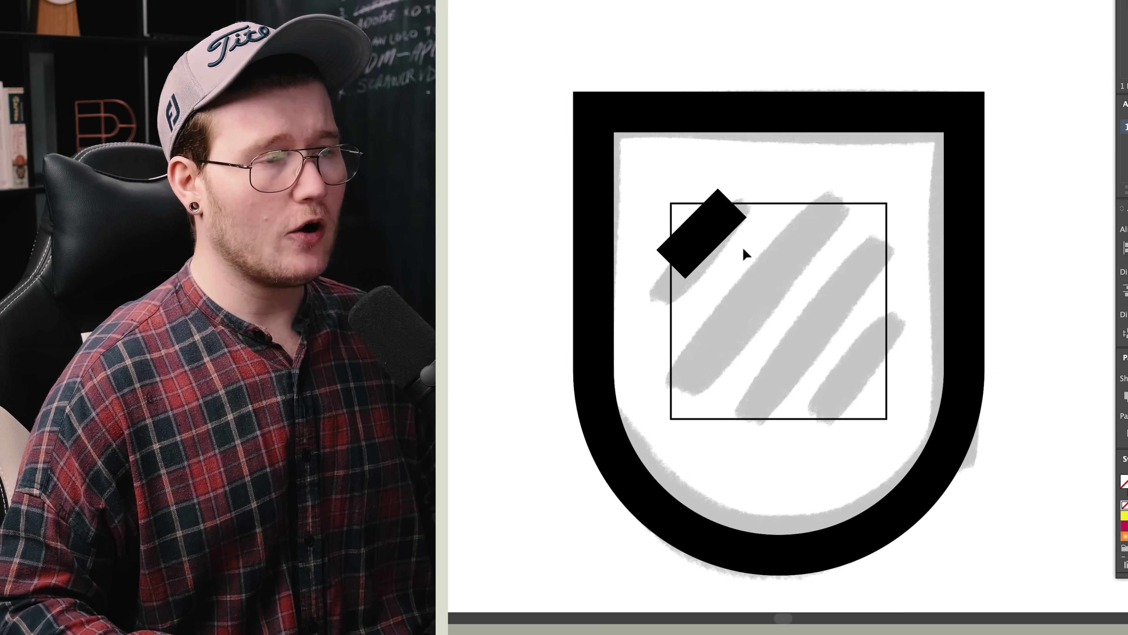
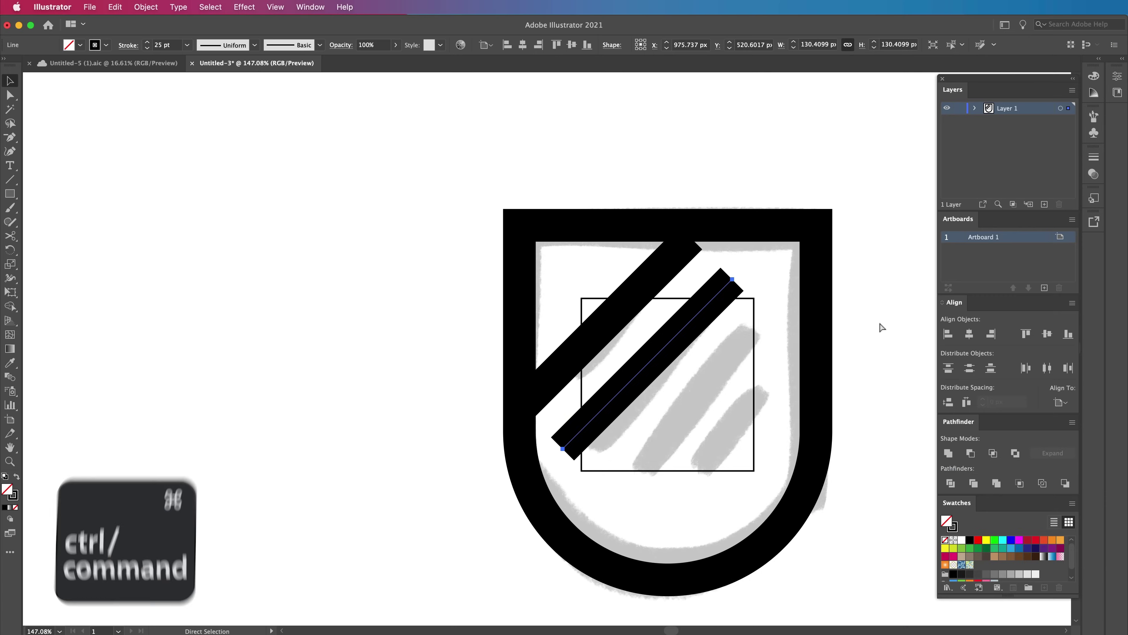
- Repeat the diagonal line's offset duplication until four evenly spaced stripes cross the shield
key("super+d")
key("super+d")
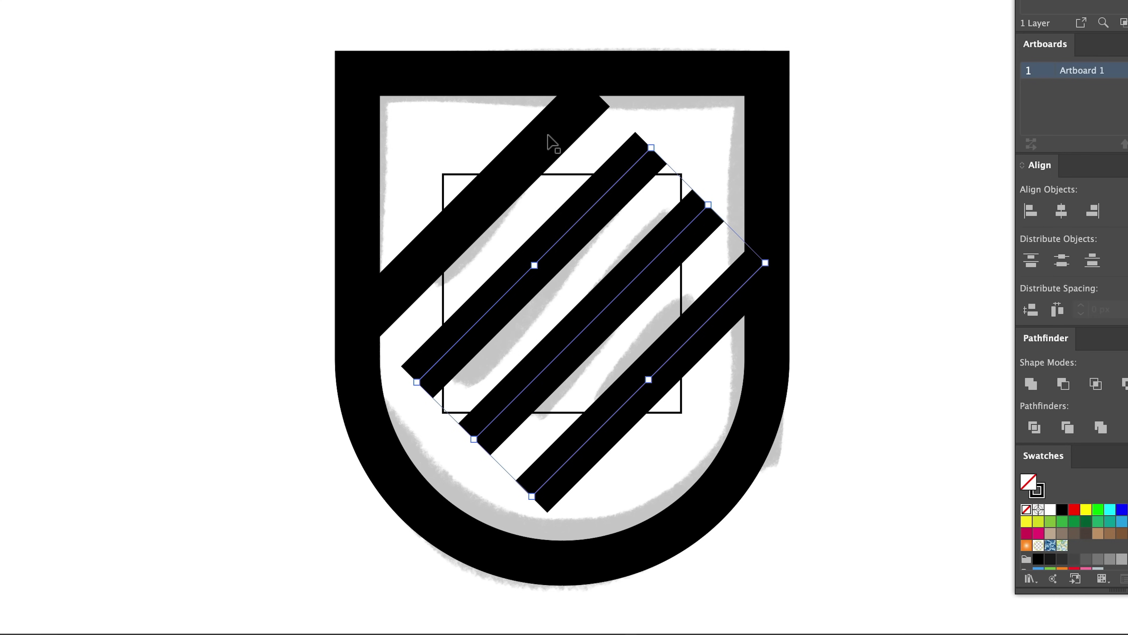
- Reduce the stroke weight of the four diagonal stripes to 20 pt
left_click(658, 272, "shift")
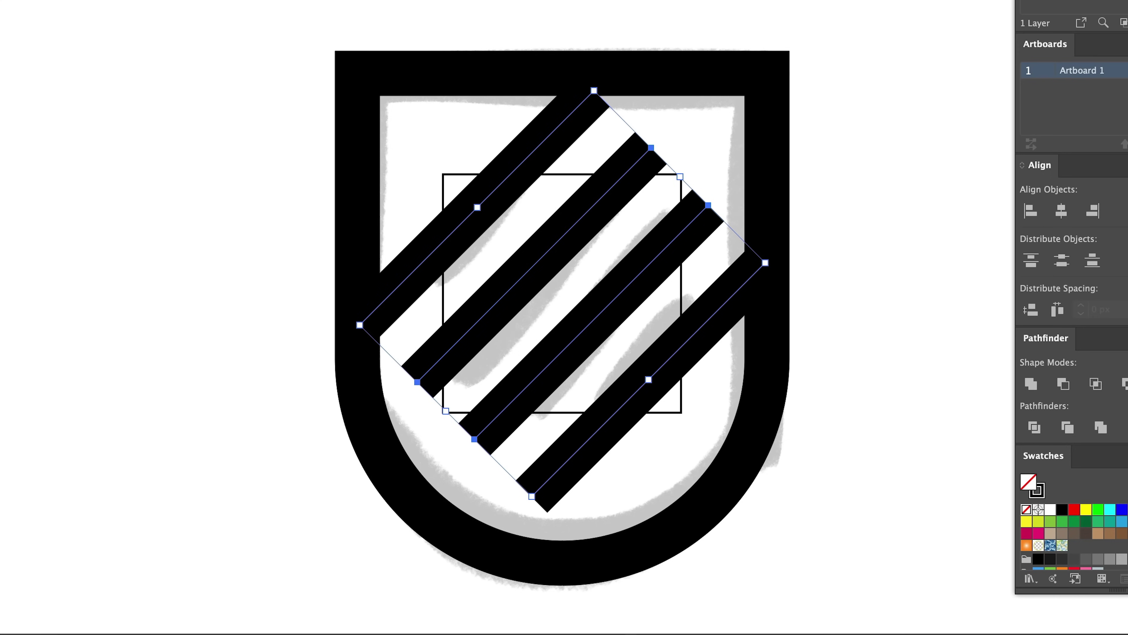
key("Down")
key("Down")
key("Down")
key("Down")
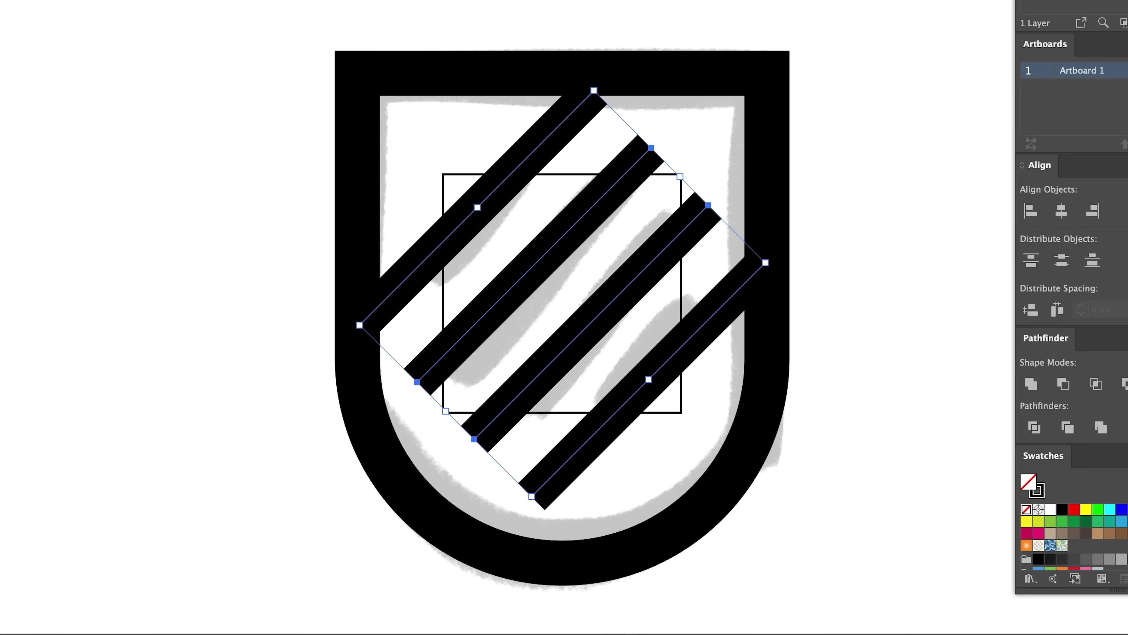
left_click(874, 249)
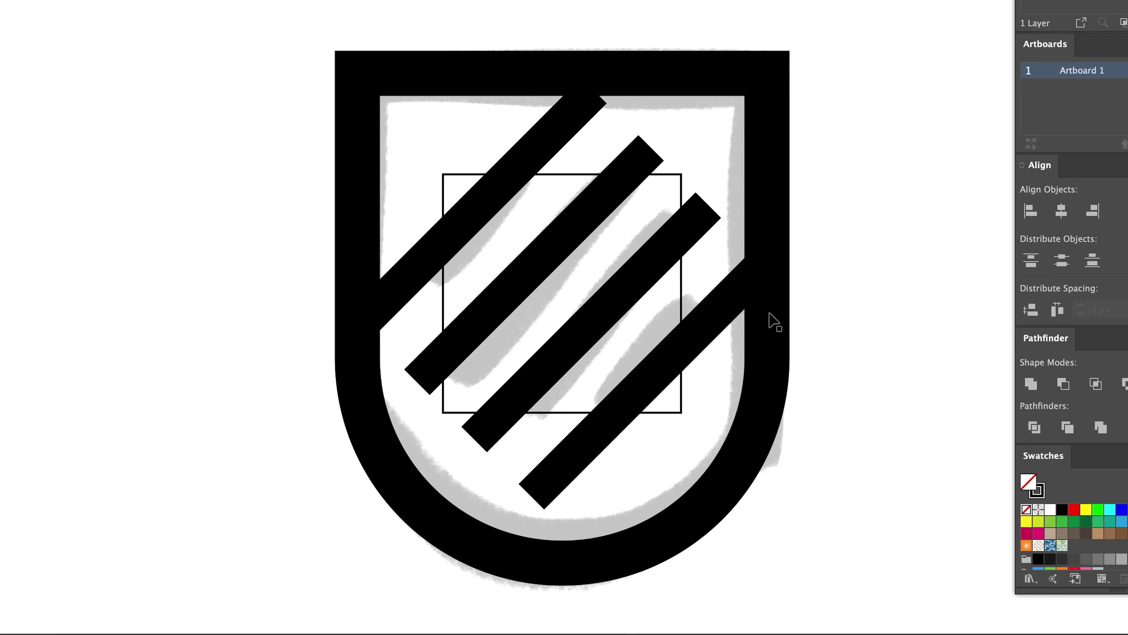
- Delete the three lower-right diagonal stripes, keeping only the upper-left one
left_click(716, 322)
key("Delete")
left_click(671, 253)
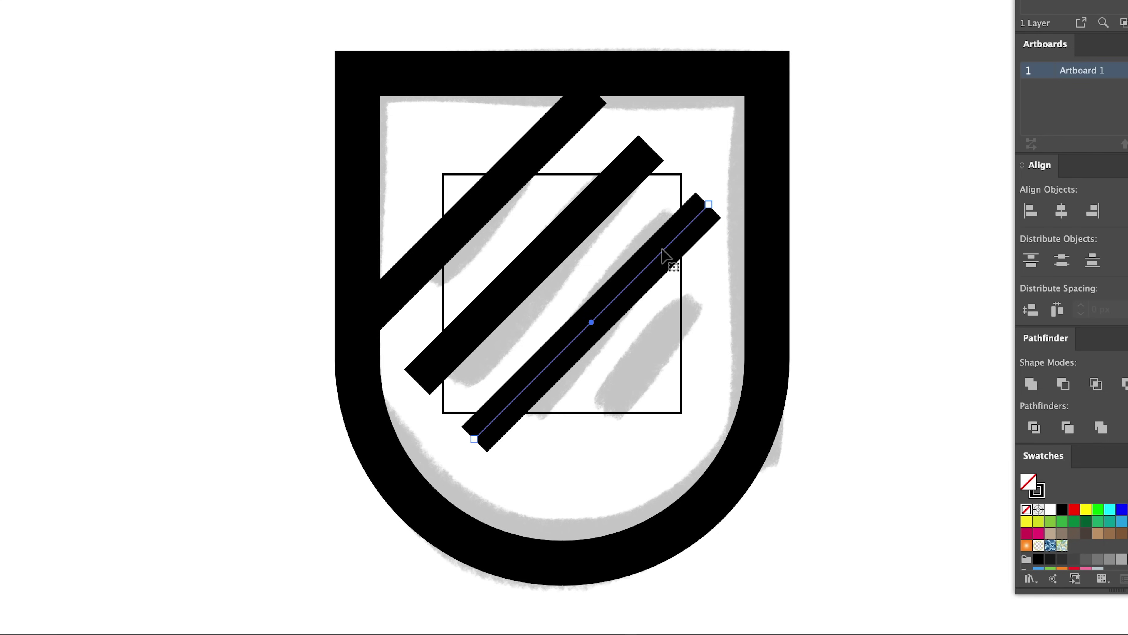
key("Delete")
left_click(594, 218)
key("Delete")
- Duplicate the upper-left stripe at a tighter even spacing to make five stripes, and centre the set on the thin inner square
left_click(516, 177)
left_click_drag(547, 187, 572, 207)
key("super+d")
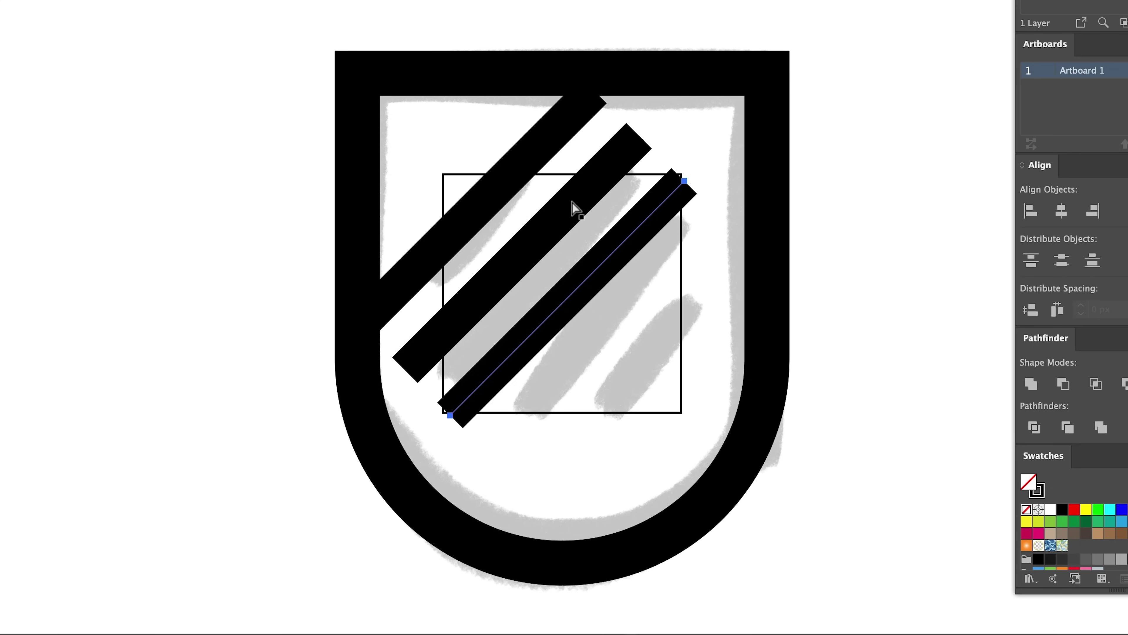
key("super+d")
key("super+d")
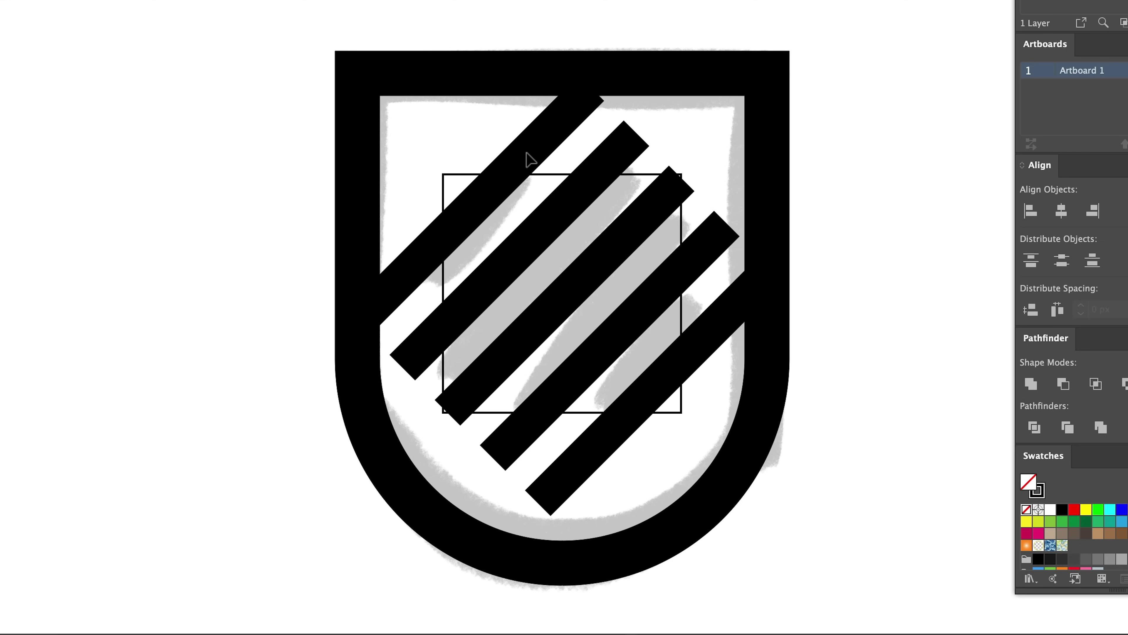
left_click(478, 189)
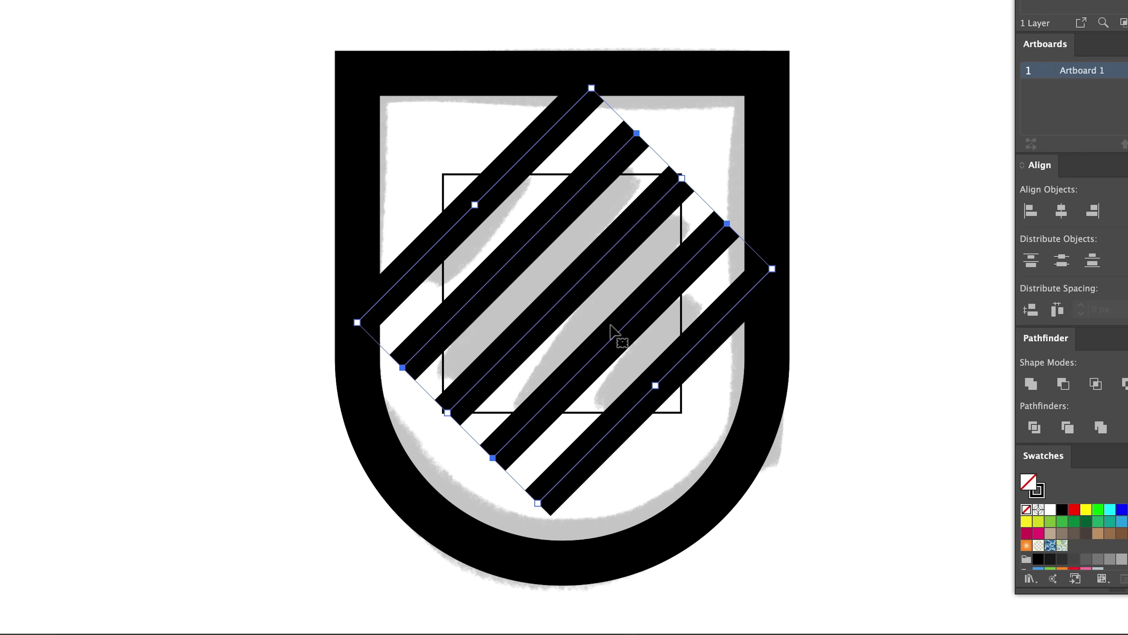
- Remove the stripe ends outside the inner square with Shape Builder, leaving the shield outline out of the selection
left_click_drag(949, 8, 168, 537)
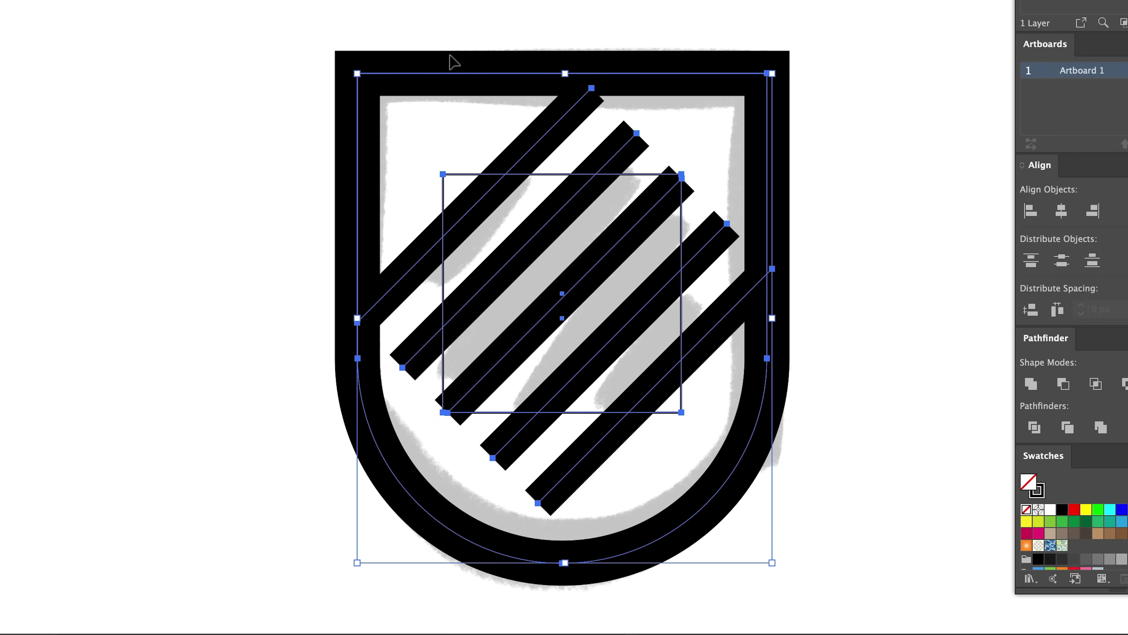
left_click(446, 64, "shift")
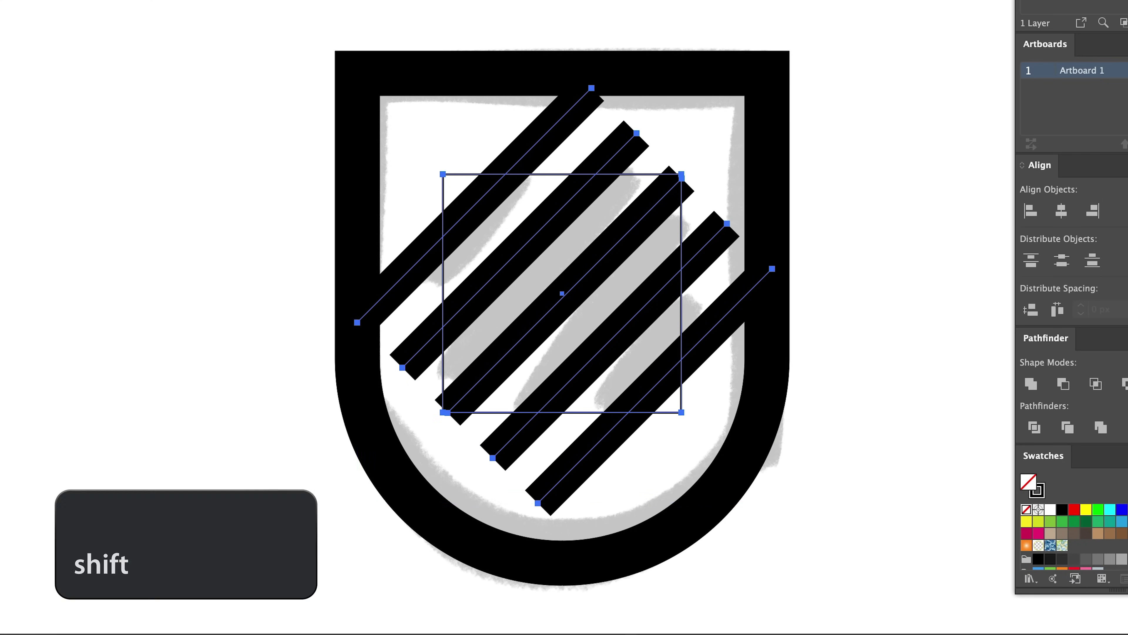
key("shift+m")
left_click(556, 140, "alt")
left_click(590, 151, "alt")
left_click(622, 198, "alt")
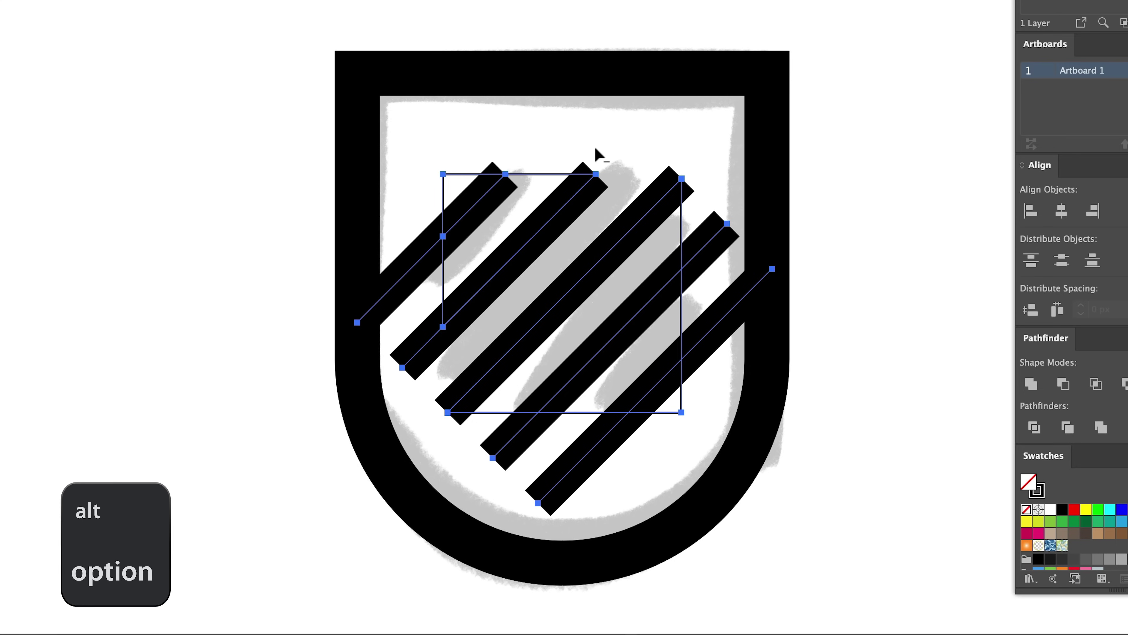
left_click(534, 184, "alt")
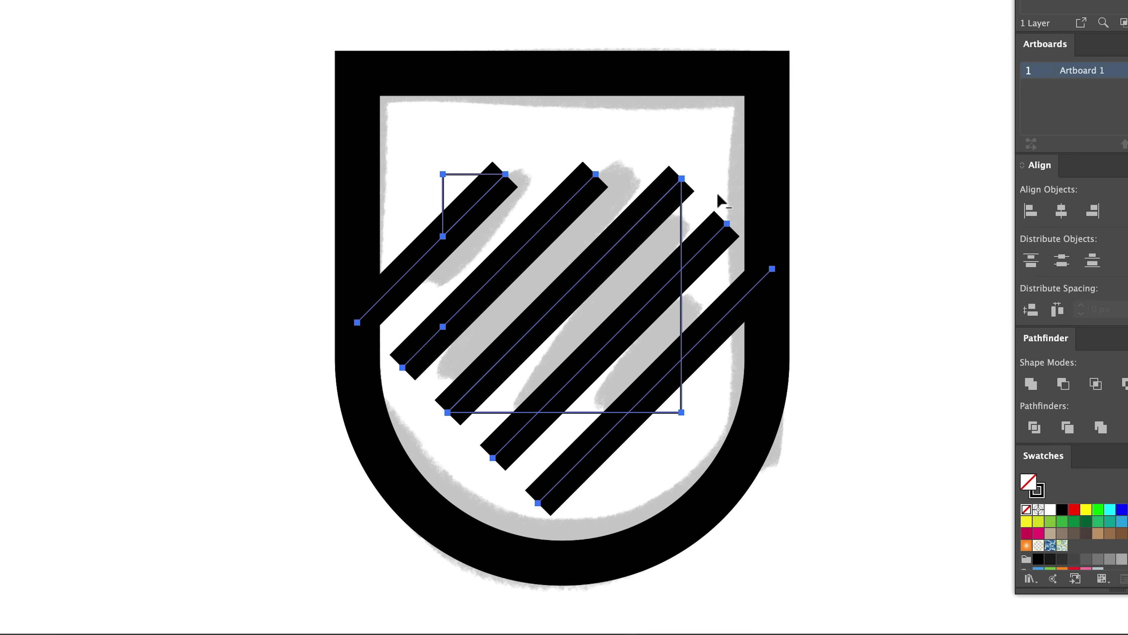
left_click_drag(611, 478, 480, 434)
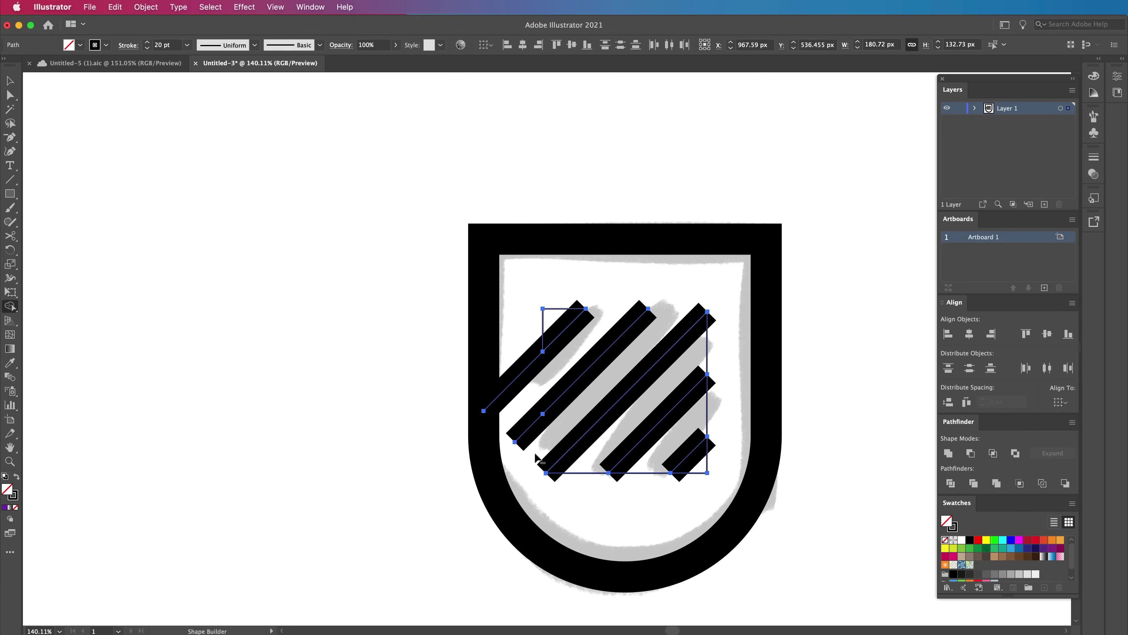
left_click(515, 381, "alt")
- Cut the second stripe where it meets the inner square's left edge with Scissors and delete its leftover lower end
key("super+shift+a")
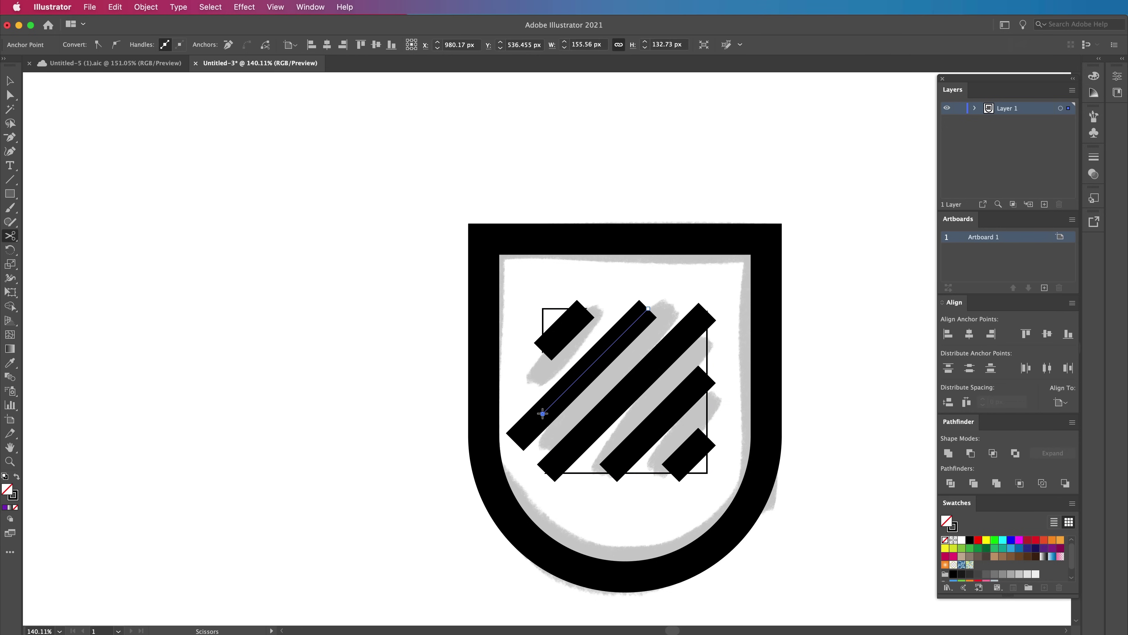
key("v")
left_click(524, 426)
key("Delete")
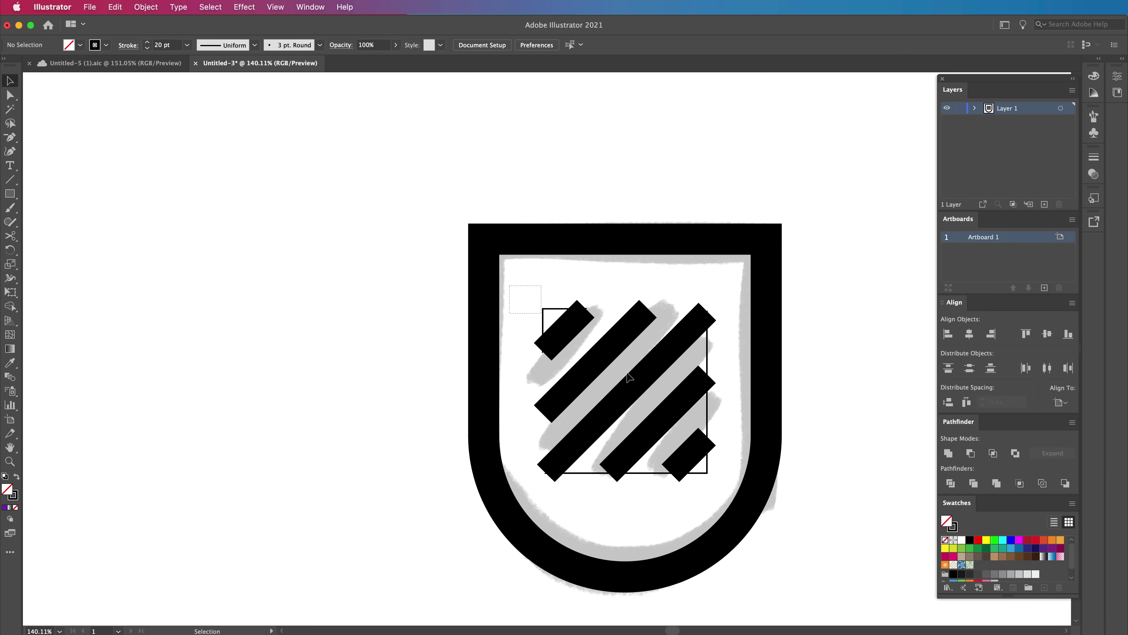
- Remove the inner square's remaining thin edges with Shape Builder so only the five stripes are left inside the shield
key("super+a")
left_click(760, 478, "shift")
key("shift+m")
mouse_move(644, 474)
left_mouse_down()
mouse_move(621, 486)
mouse_move(736, 417)
left_mouse_up()
left_click(702, 467, "alt")
left_click(550, 318, "alt")
key("v")
left_click(801, 397)
- Duplicate the shield outline and its five stripes onto the blank area left of the sketch
key("z")
left_click_drag(734, 380, 662, 381)
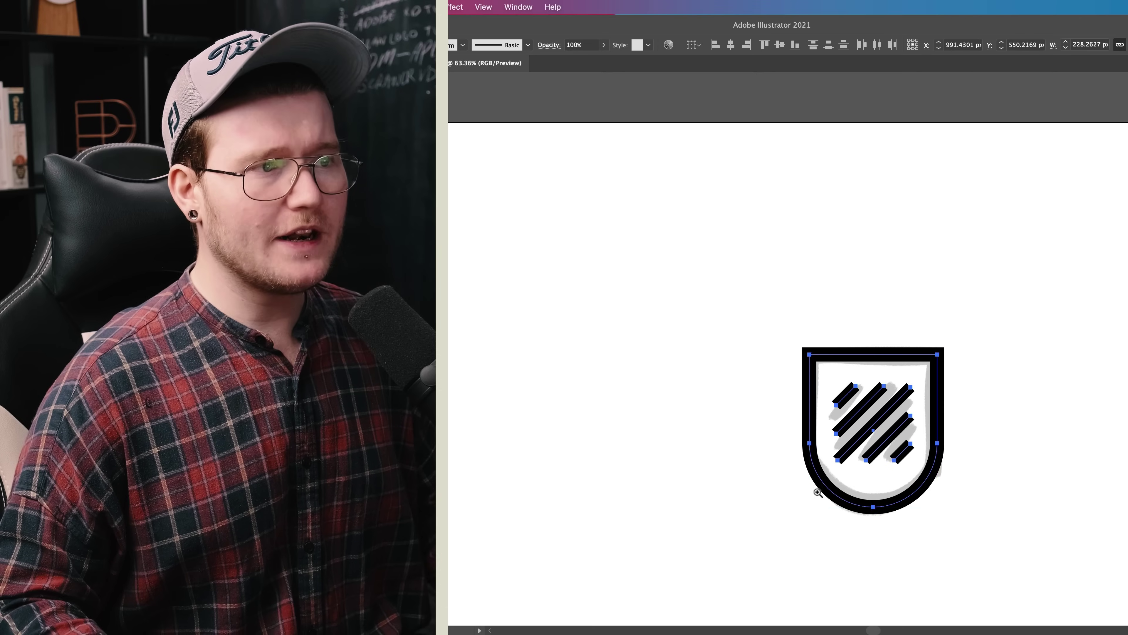
left_click_drag(927, 489, 664, 454)
left_click_drag(729, 499, 595, 336)
left_click(620, 339)
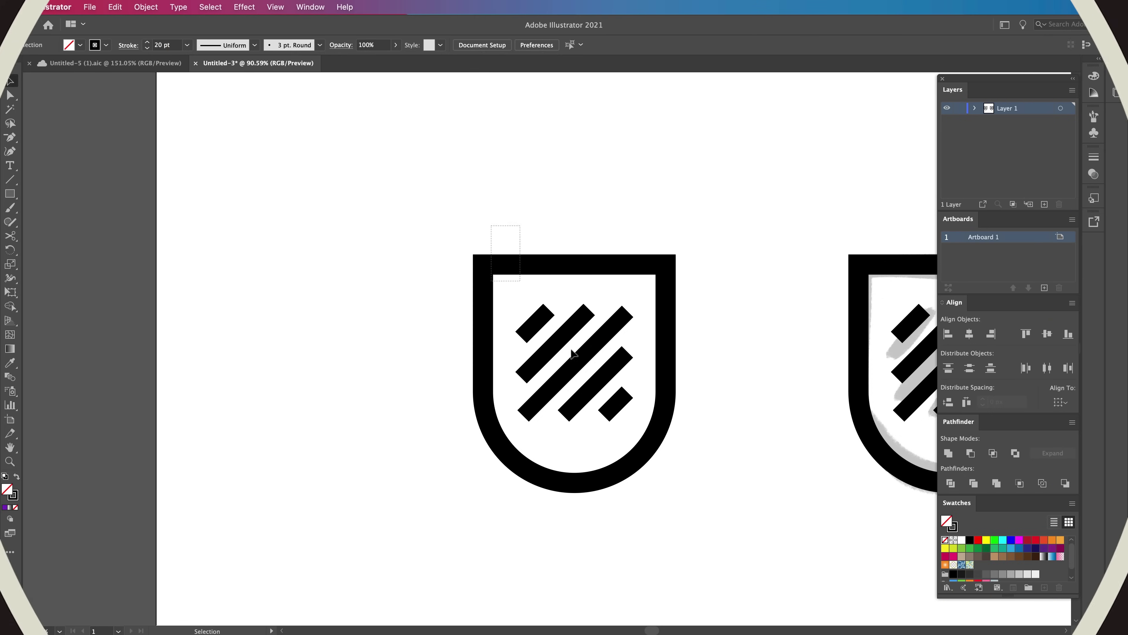
key("z")
left_click_drag(738, 507, 501, 416)
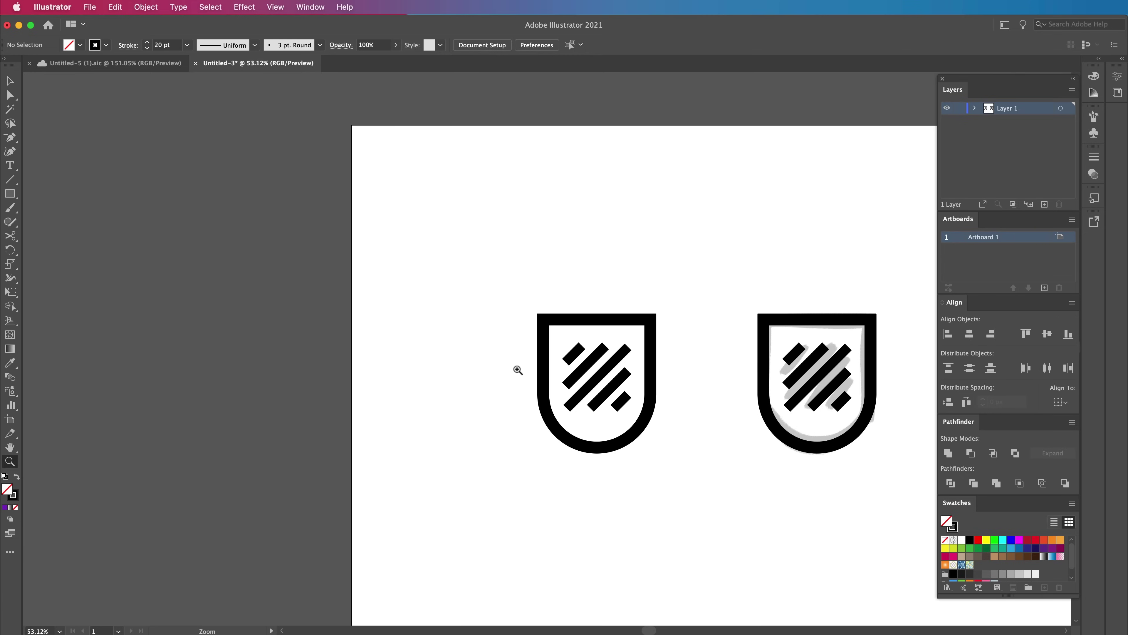
left_click_drag(601, 372, 681, 372)
key("v")
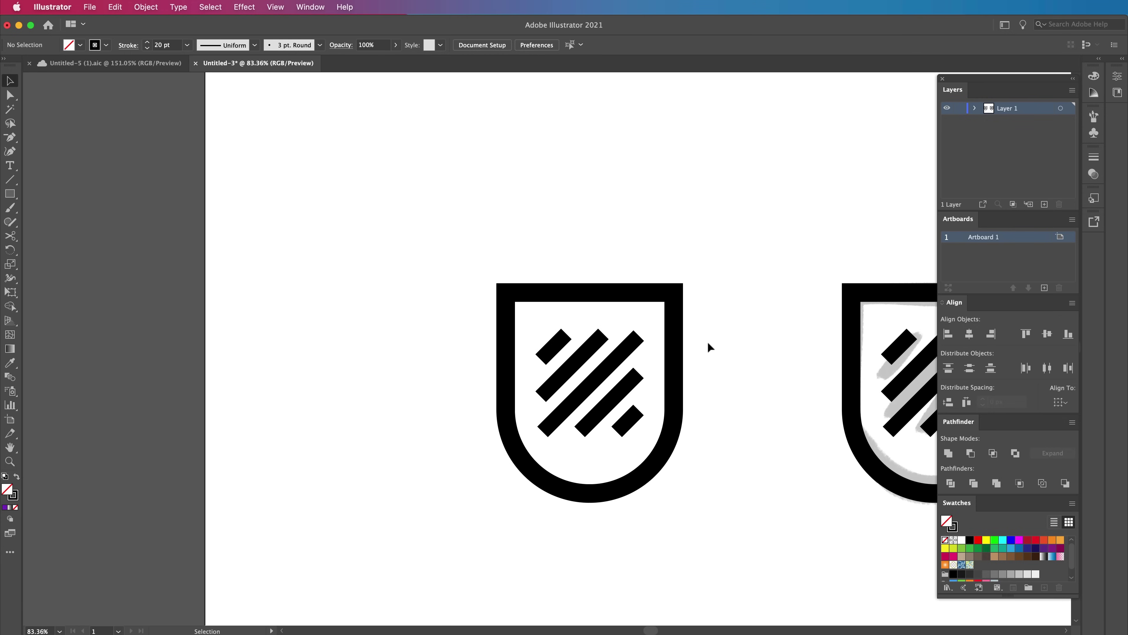
left_click_drag(598, 337, 649, 338)
left_click(627, 362)
left_click(592, 347)
left_click_drag(537, 311, 649, 439)
left_click(720, 420)
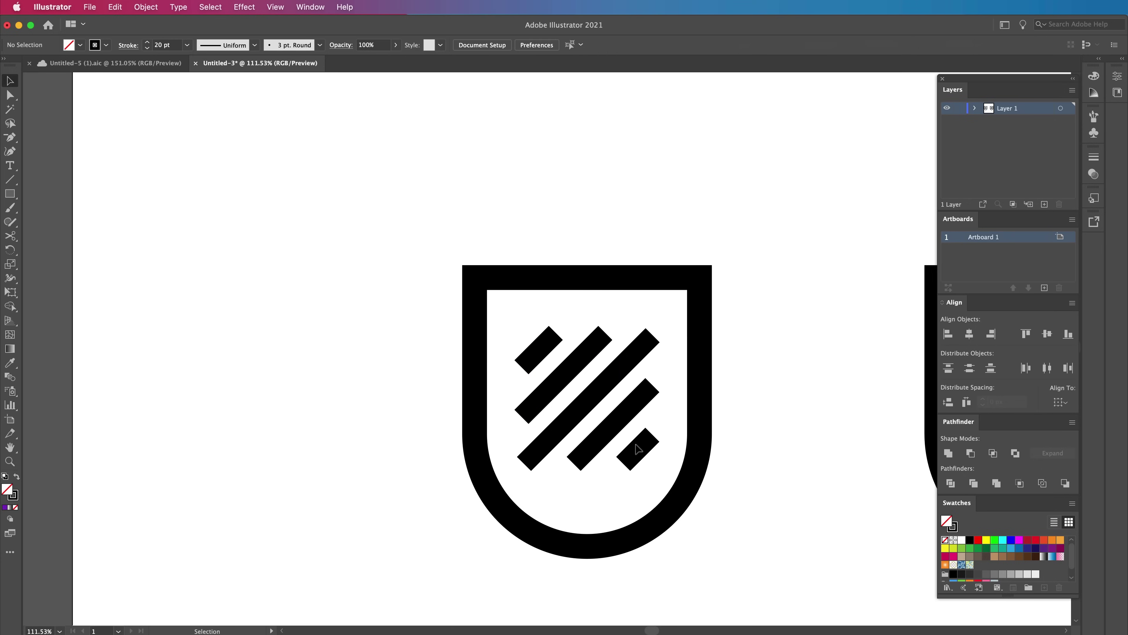
- Give all five diagonal stripes of the left-hand shield copy round stroke caps
left_click(645, 446, "shift")
left_click(615, 421, "shift")
left_click(593, 401, "shift")
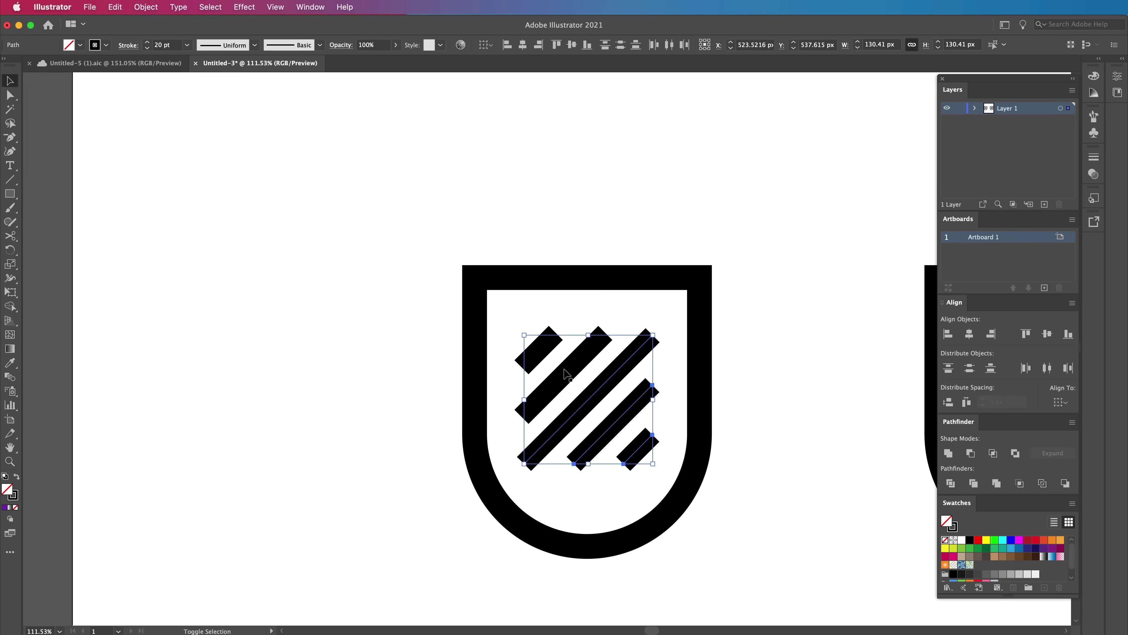
left_click(567, 374, "shift")
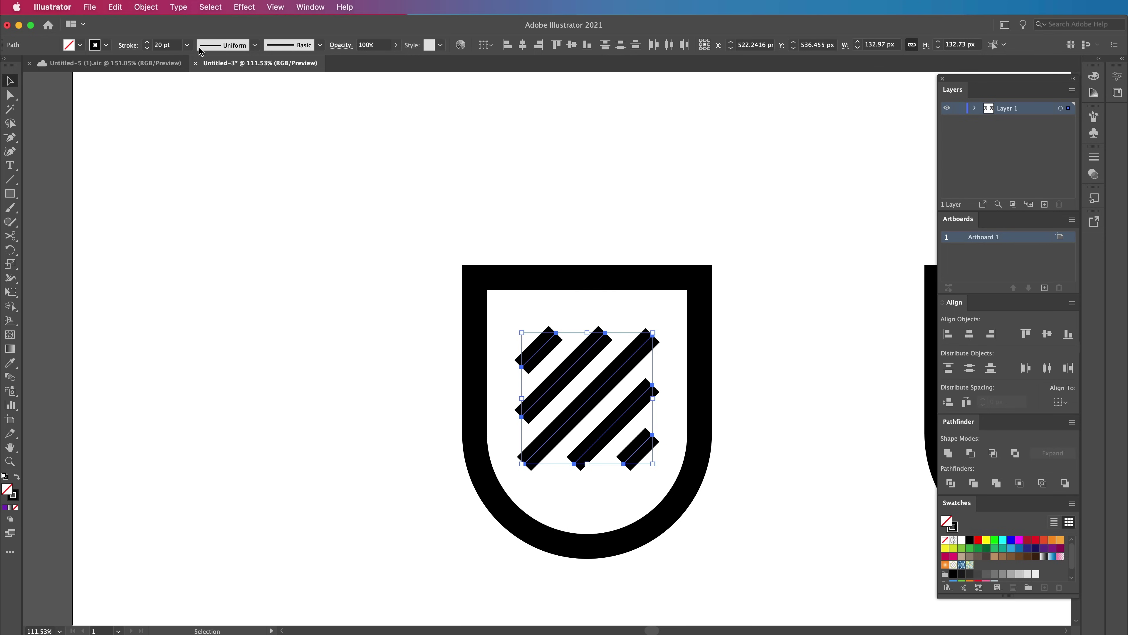
left_click(128, 45)
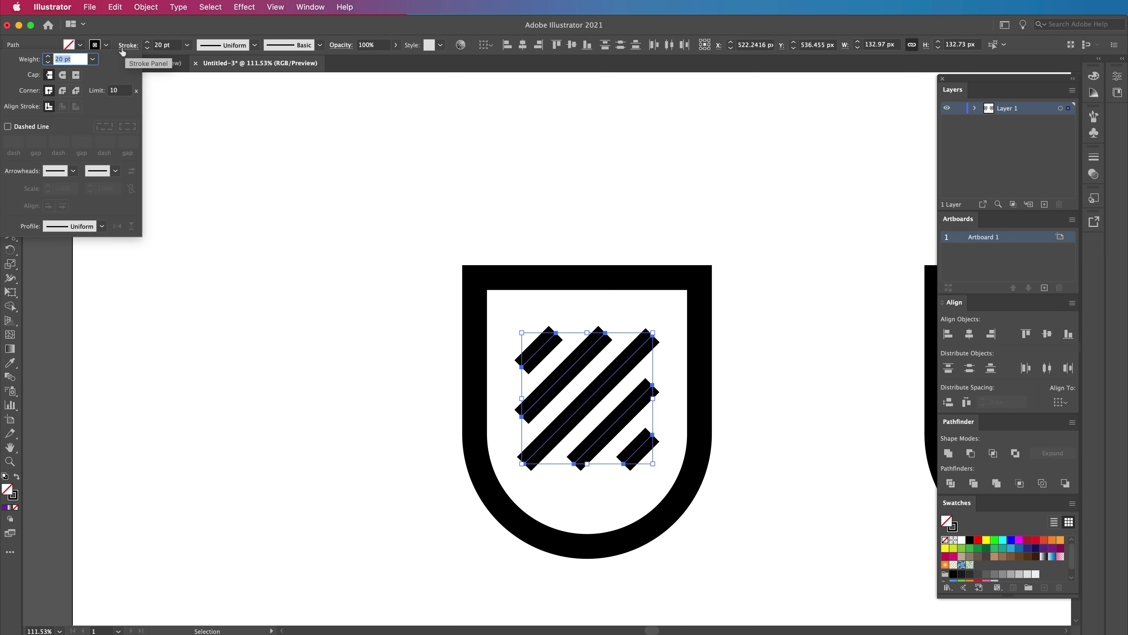
left_click(64, 77)
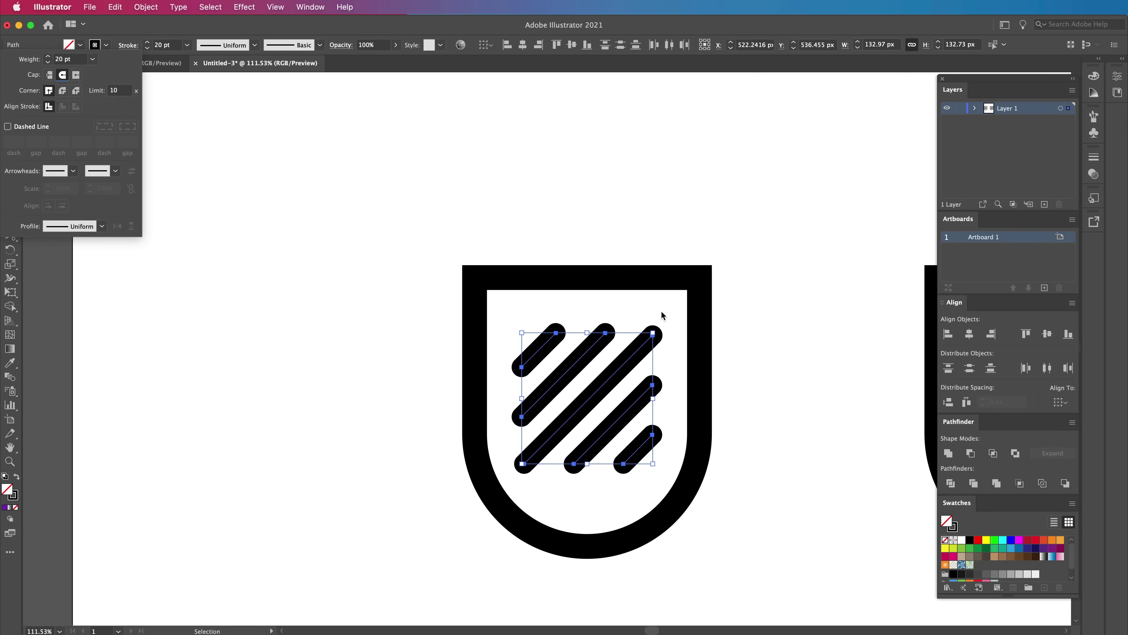
left_click(194, 161)
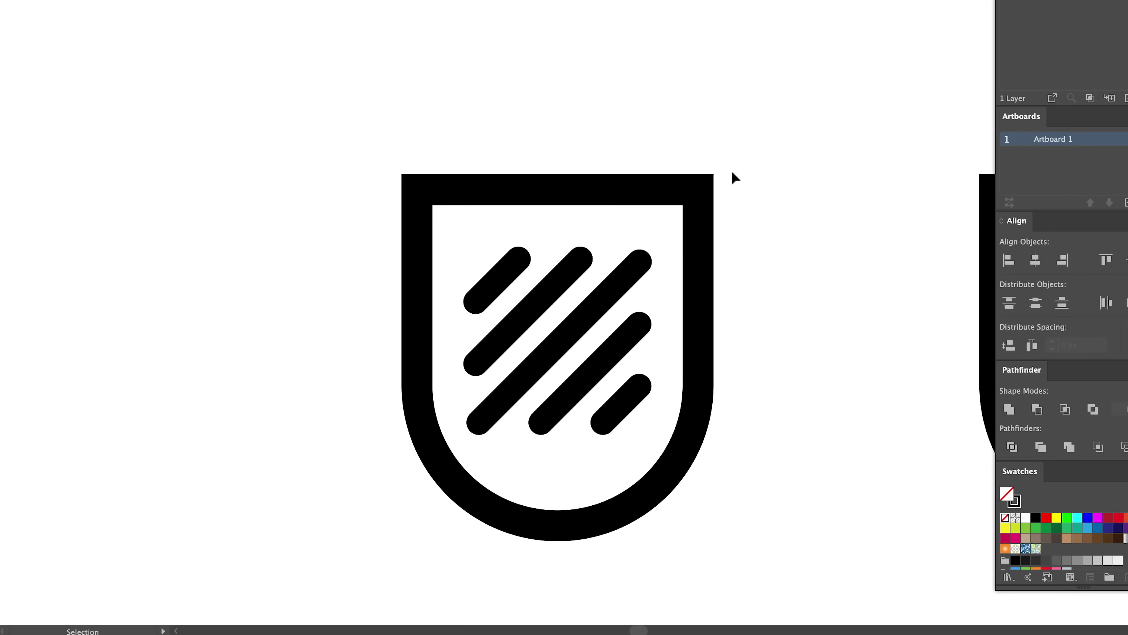
- Directly select the shield copy's two upper corner points and round them moderately
left_click_drag(601, 214, 670, 197)
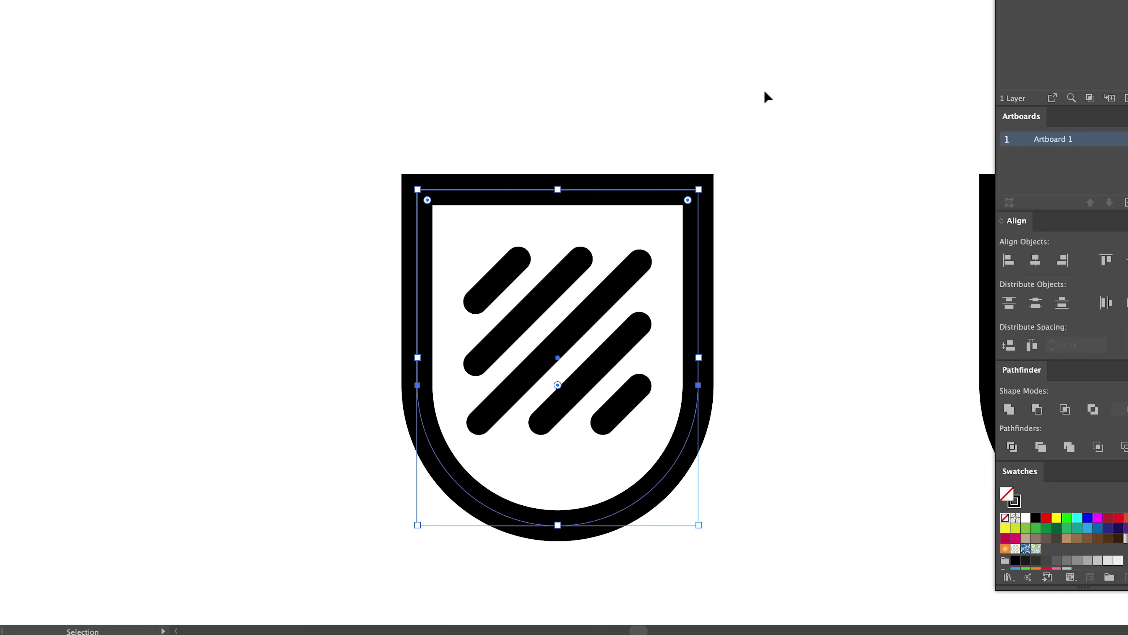
left_click(798, 101)
key("a")
left_click_drag(752, 139, 366, 227)
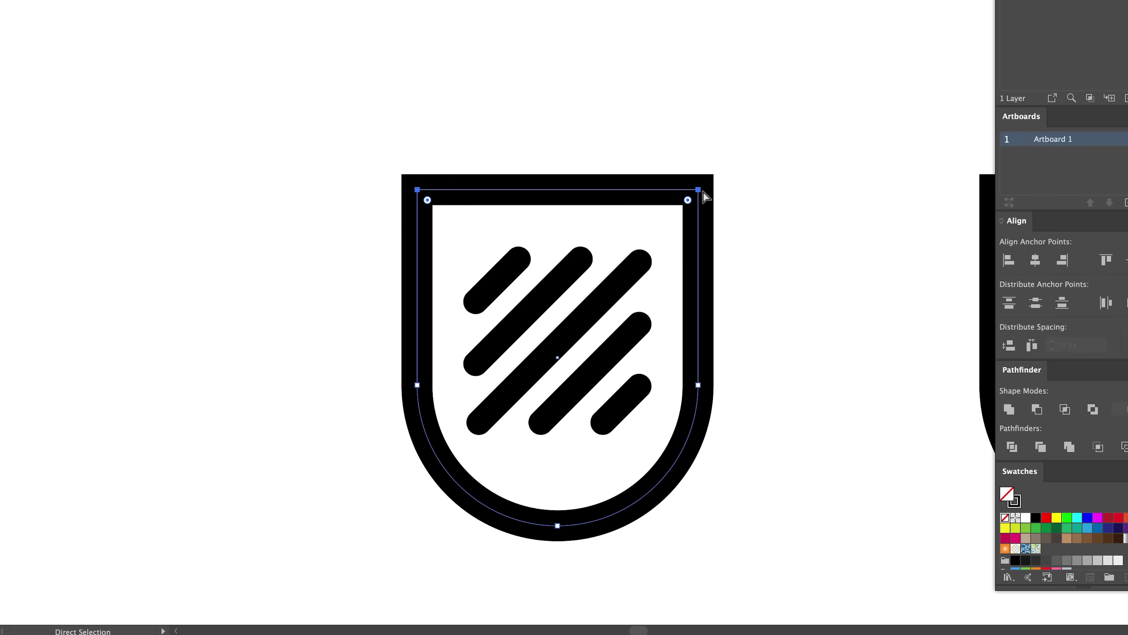
left_click_drag(688, 200, 656, 232)
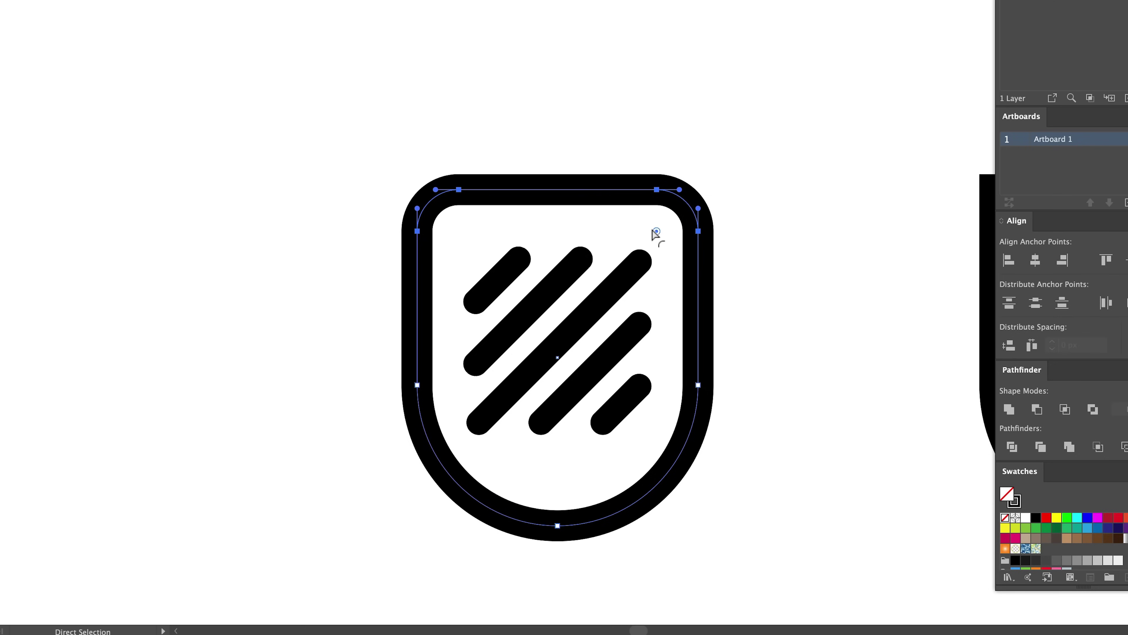
key("v")
left_click(836, 213)
- Group the rounded shield with its stripes and duplicate the group to the right of the sketched version
left_click_drag(761, 228, 650, 247)
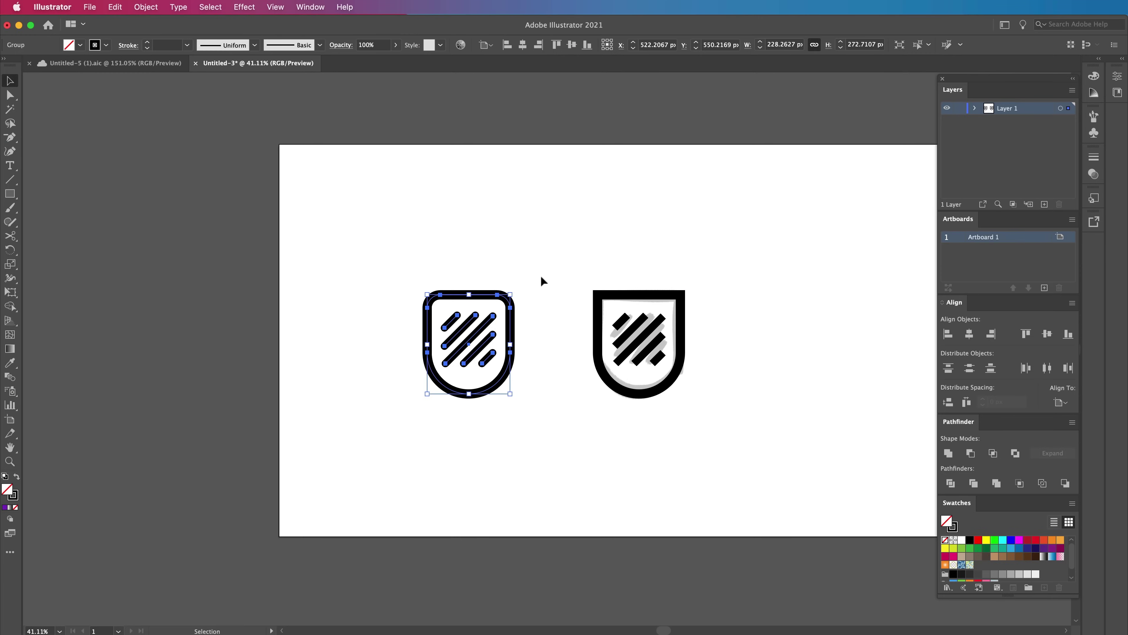
key("super+g")
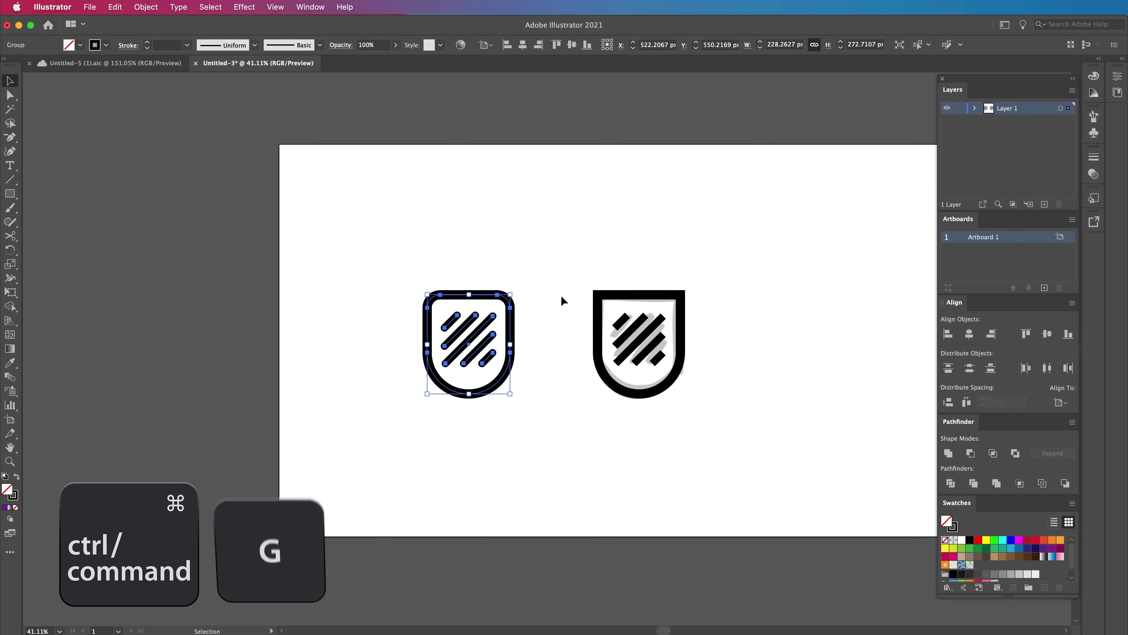
left_click_drag(482, 337, 850, 337)
- Add a second artboard and move the duplicated rounded shield onto it
scroll(805, 390, "right", 10)
left_click(1044, 288)
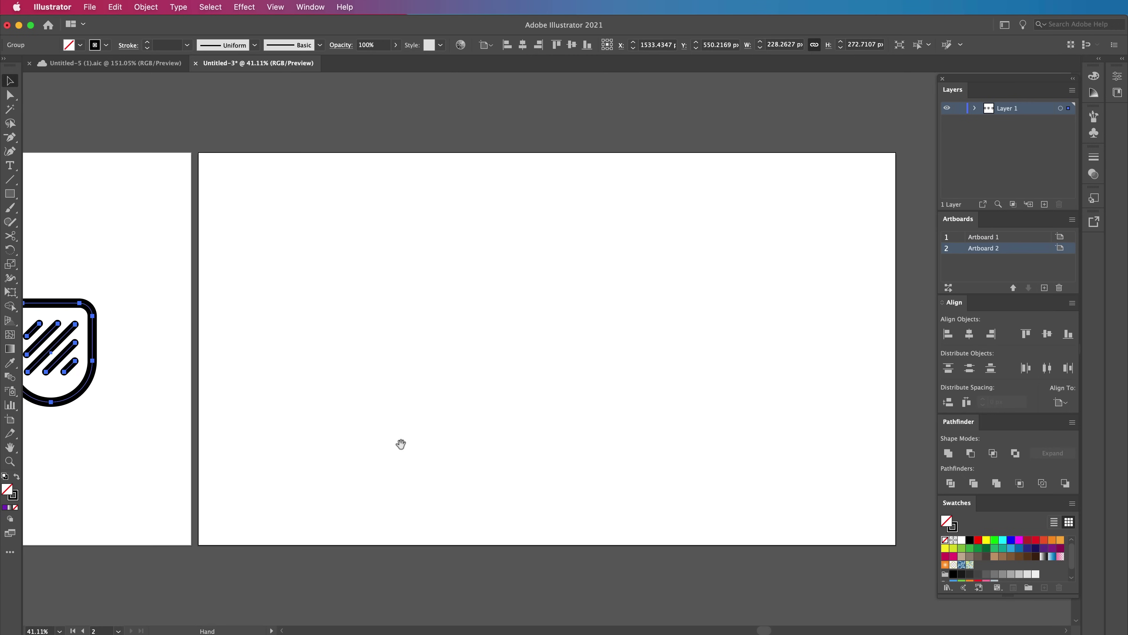
scroll(417, 433, "left", 5)
left_click_drag(298, 383, 619, 423)
left_click_drag(629, 395, 670, 391)
- Try to scale the grouped shield down on the second artboard
left_click_drag(618, 292, 595, 319)
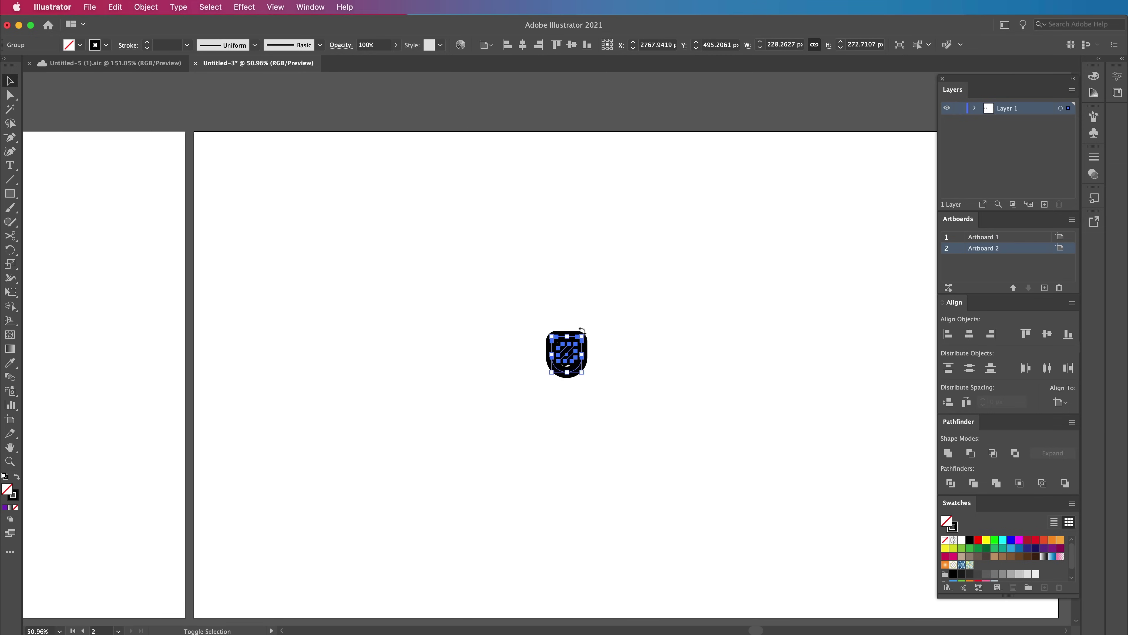
key("ctrl+z")
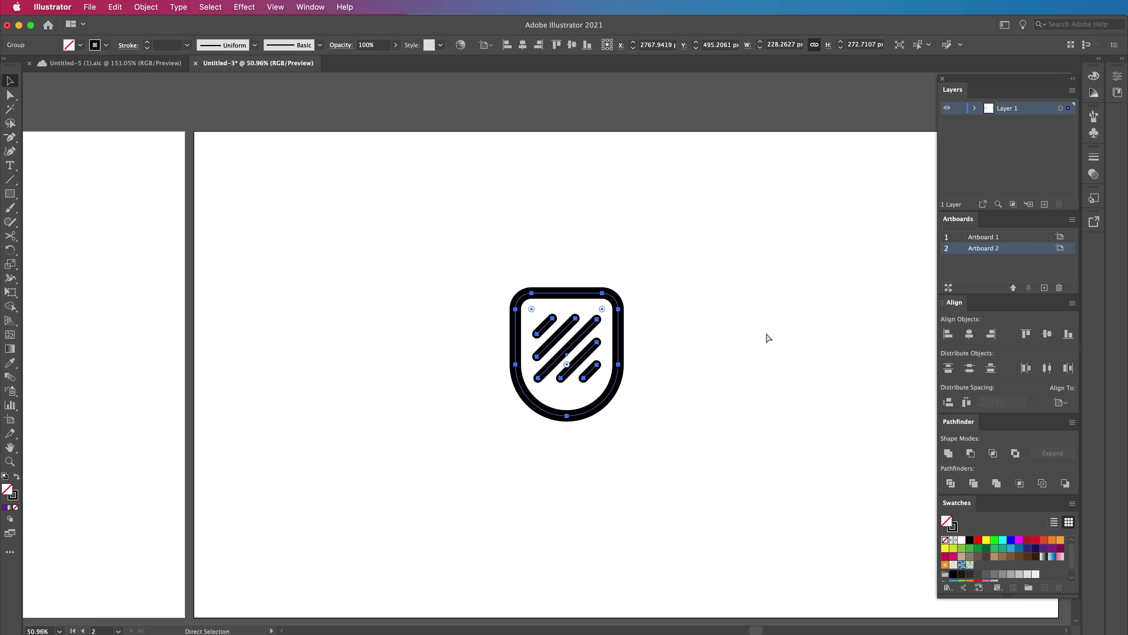
- Check the Scale Strokes & Effects option in the general preferences, then cancel the dialog
key("super+k")
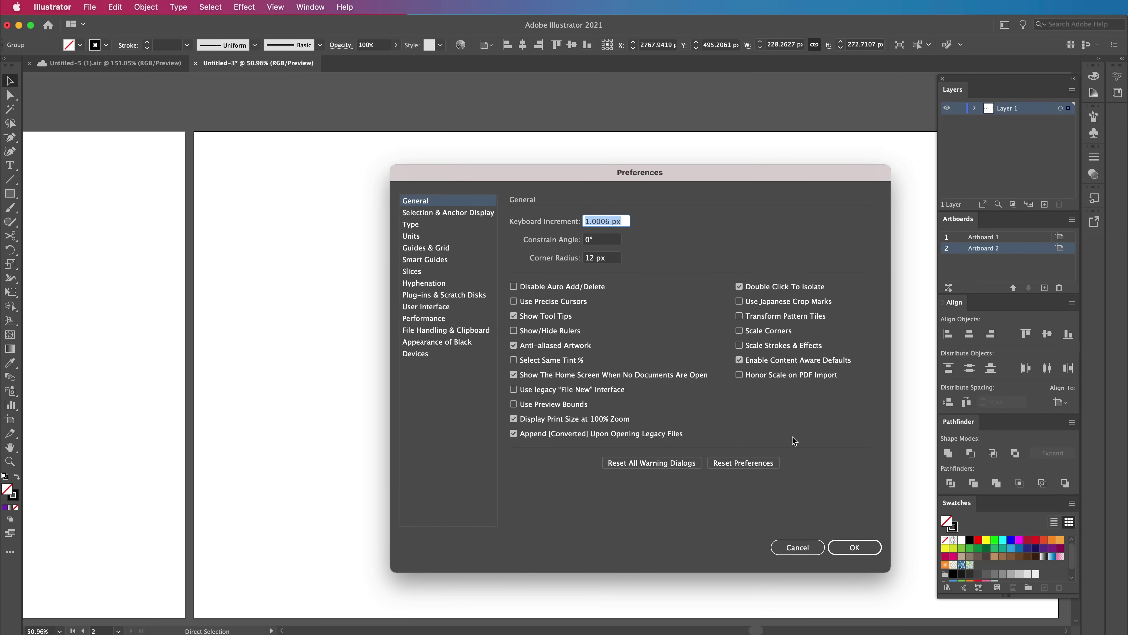
left_click(813, 551)
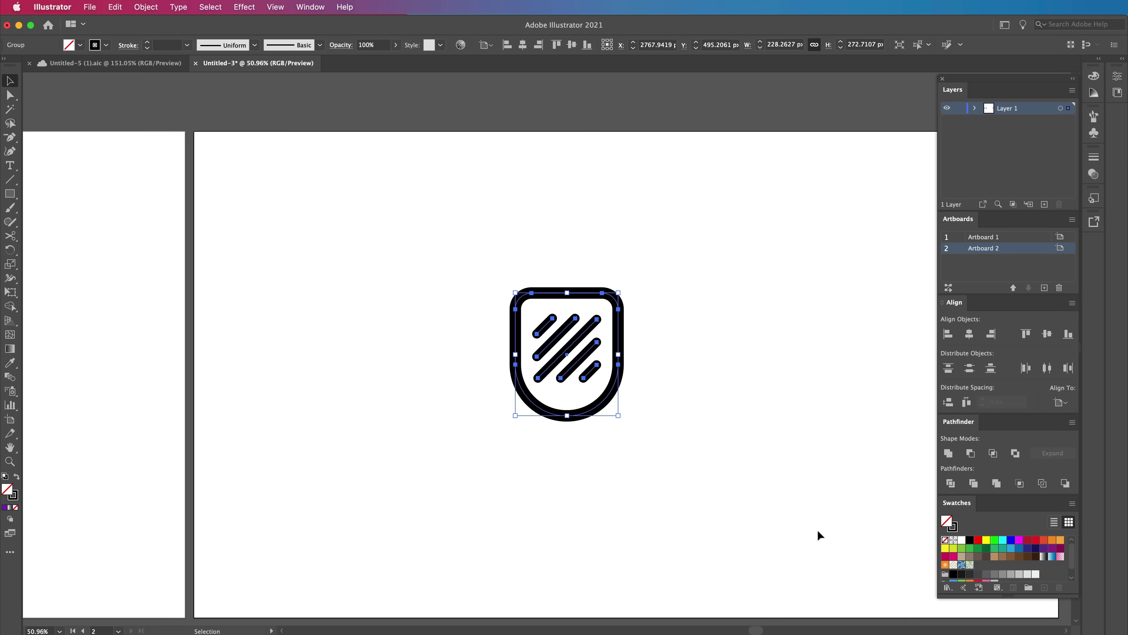
- Select the grouped shield on the second artboard and convert its strokes to filled outlines with Outline Stroke
left_click_drag(702, 453, 516, 301)
left_click(146, 8)
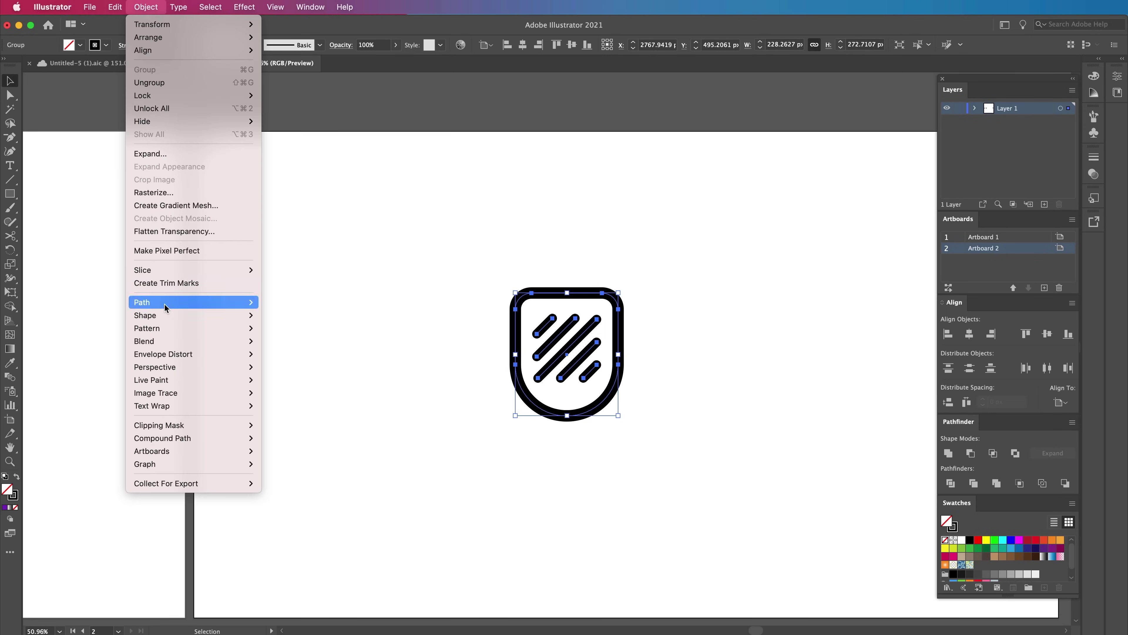
mouse_move(167, 307)
left_click(350, 336)
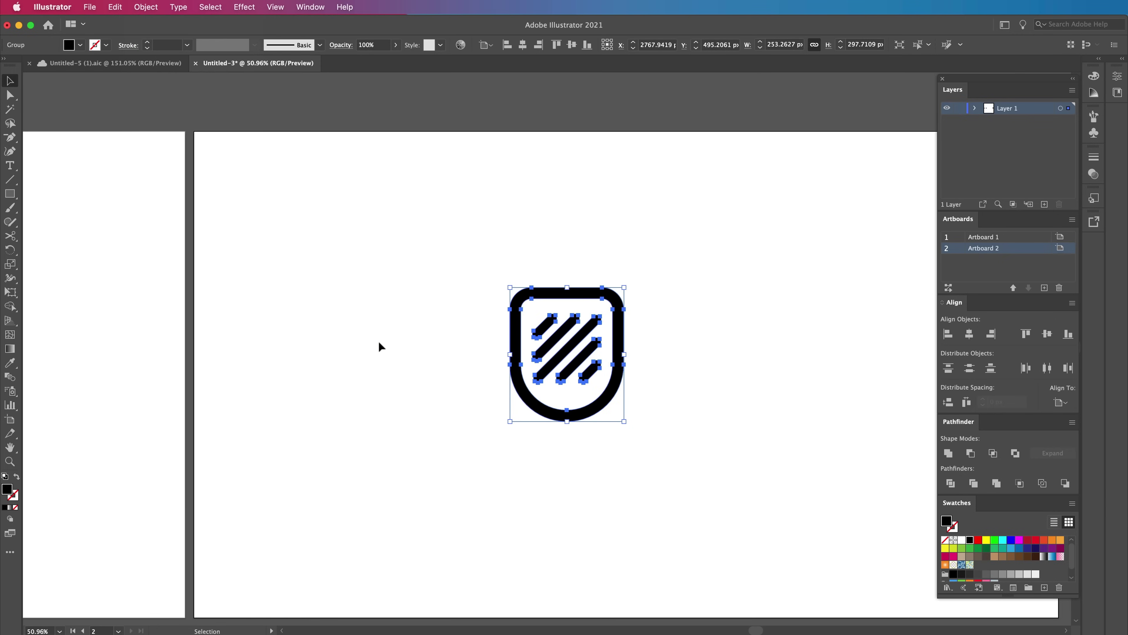
- Scale the outlined shield group down on the second artboard
key("z")
left_click_drag(557, 326, 727, 291)
key("v")
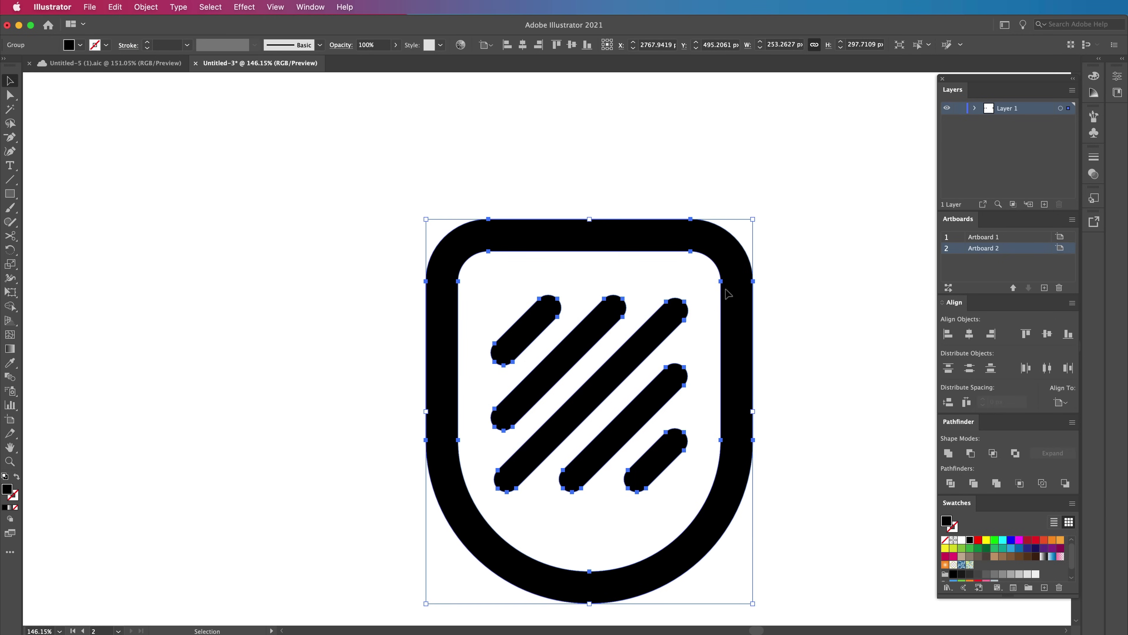
left_click_drag(753, 219, 605, 392)
left_click_drag(668, 301, 578, 356)
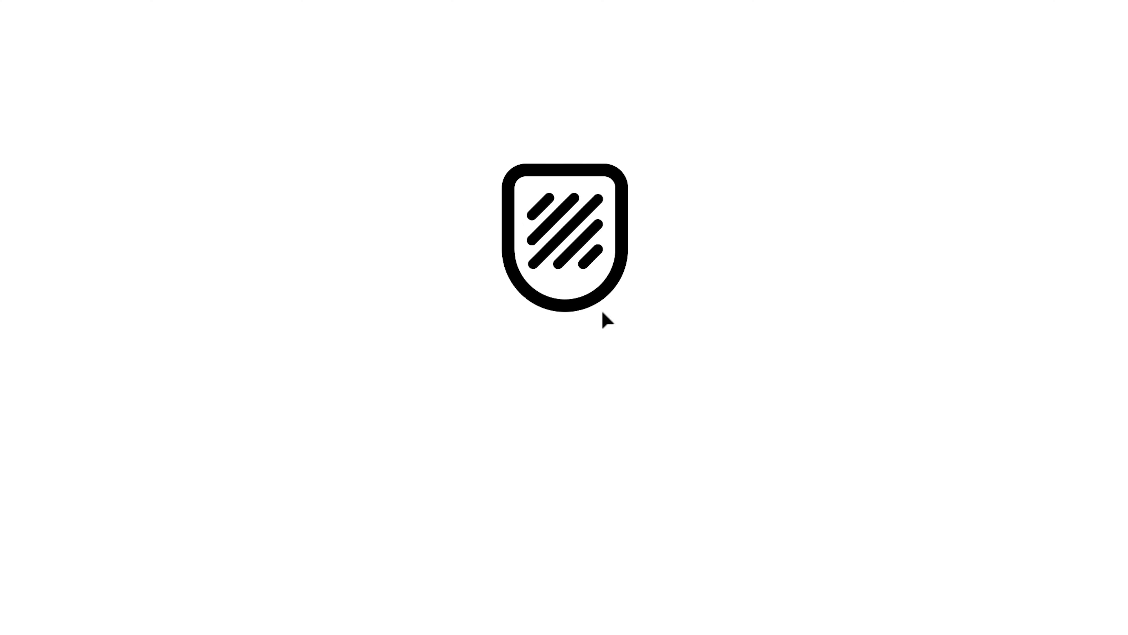
- Add a point text object reading "Procrlean" below the shield
key("t")
left_click(450, 358)
type("Procrlean")
key("Escape")
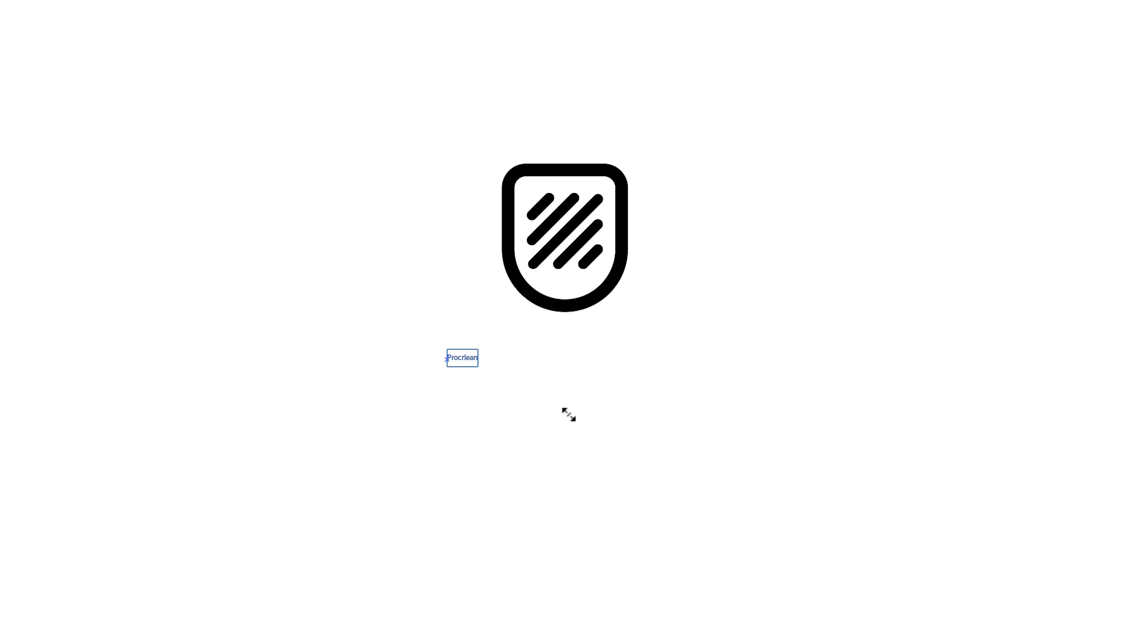